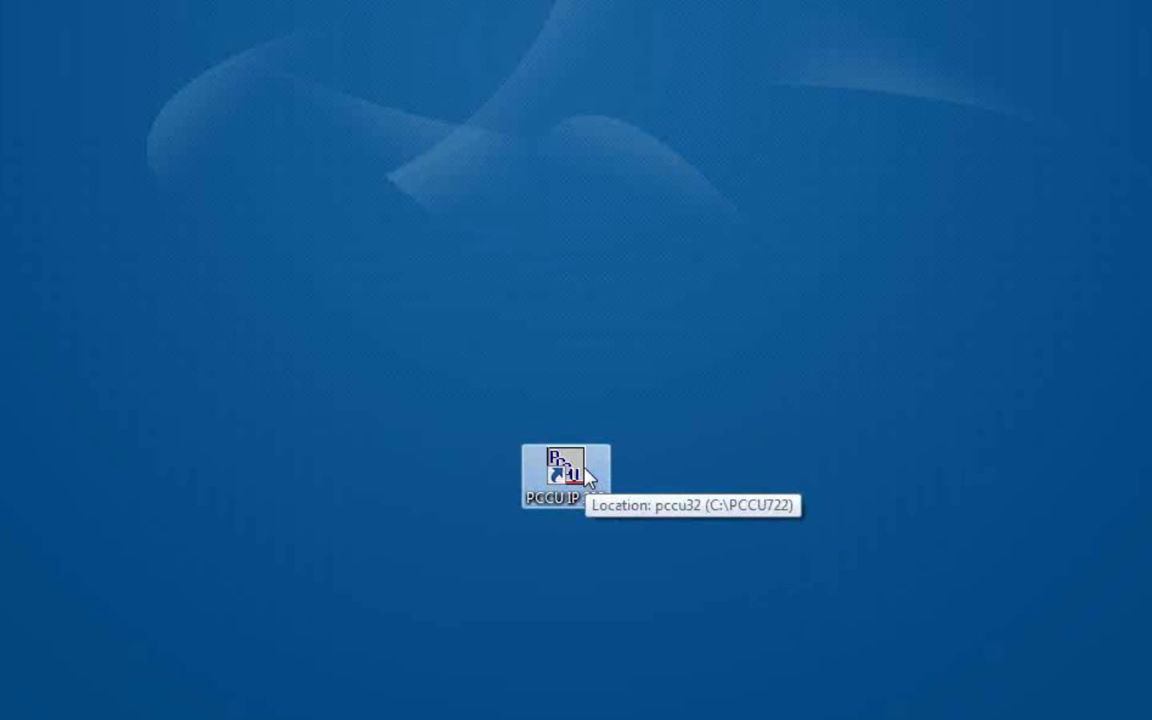
# - Check the target path and TCP address in the PCCU IP 208 shortcut's properties
pyautogui.rightClick(585, 470)
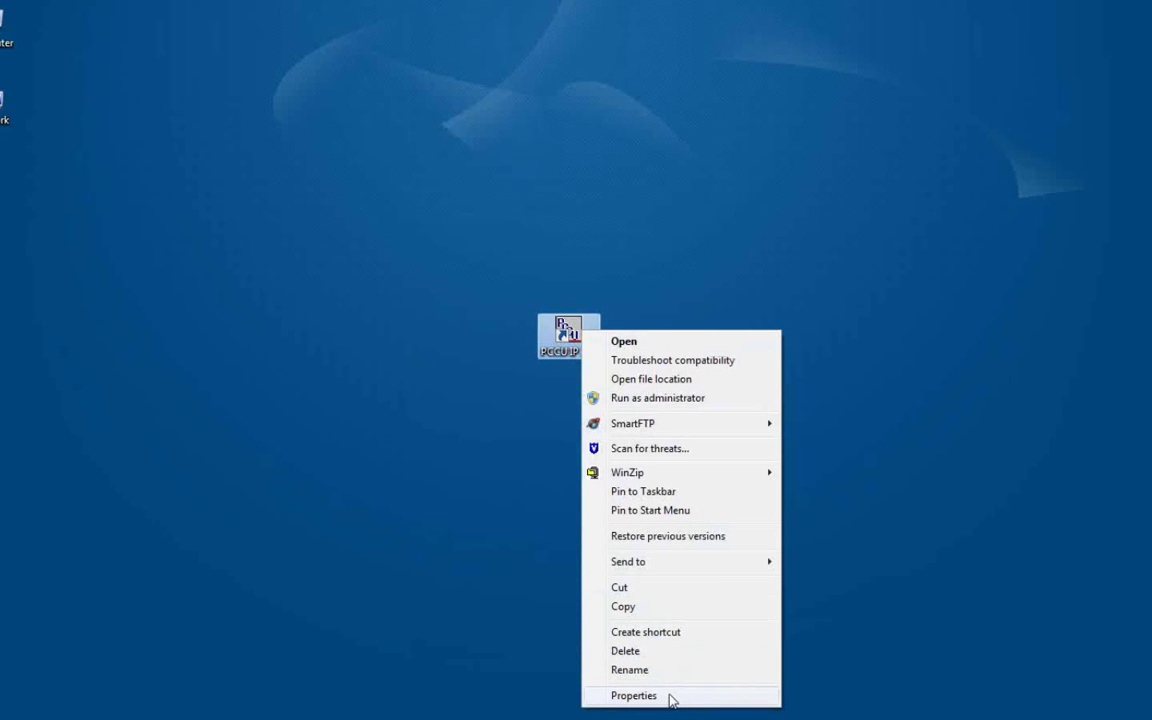
pyautogui.click(672, 700)
pyautogui.click(714, 482)
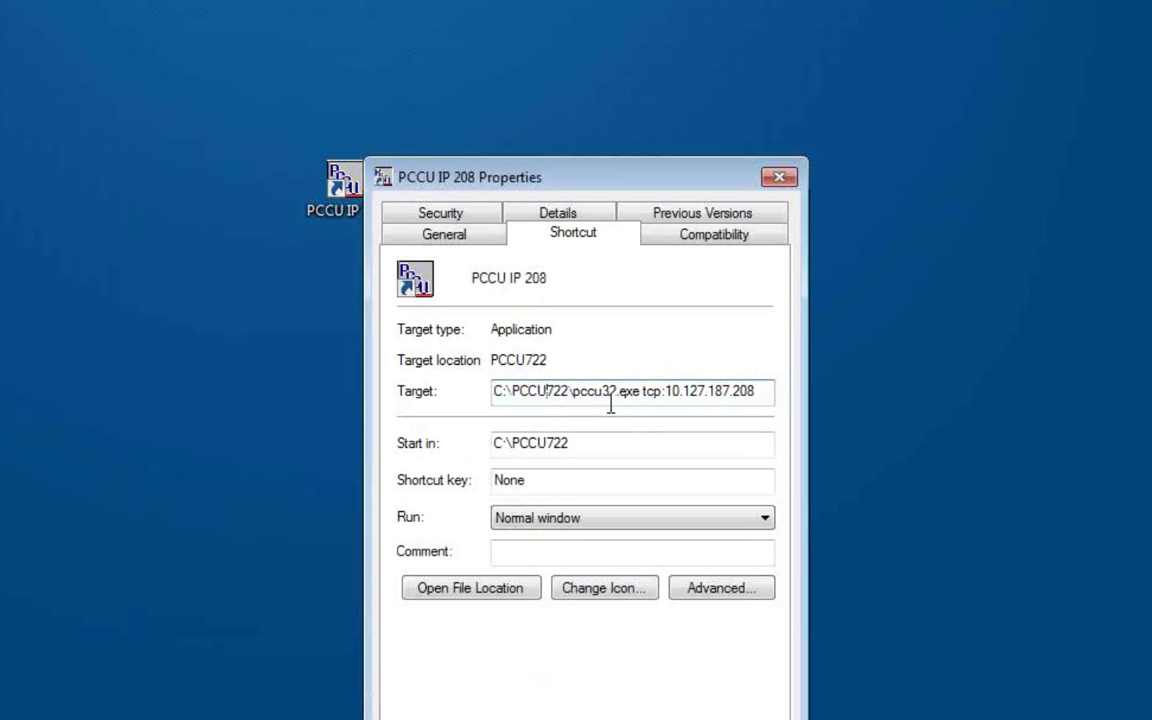
pyautogui.click(637, 393)
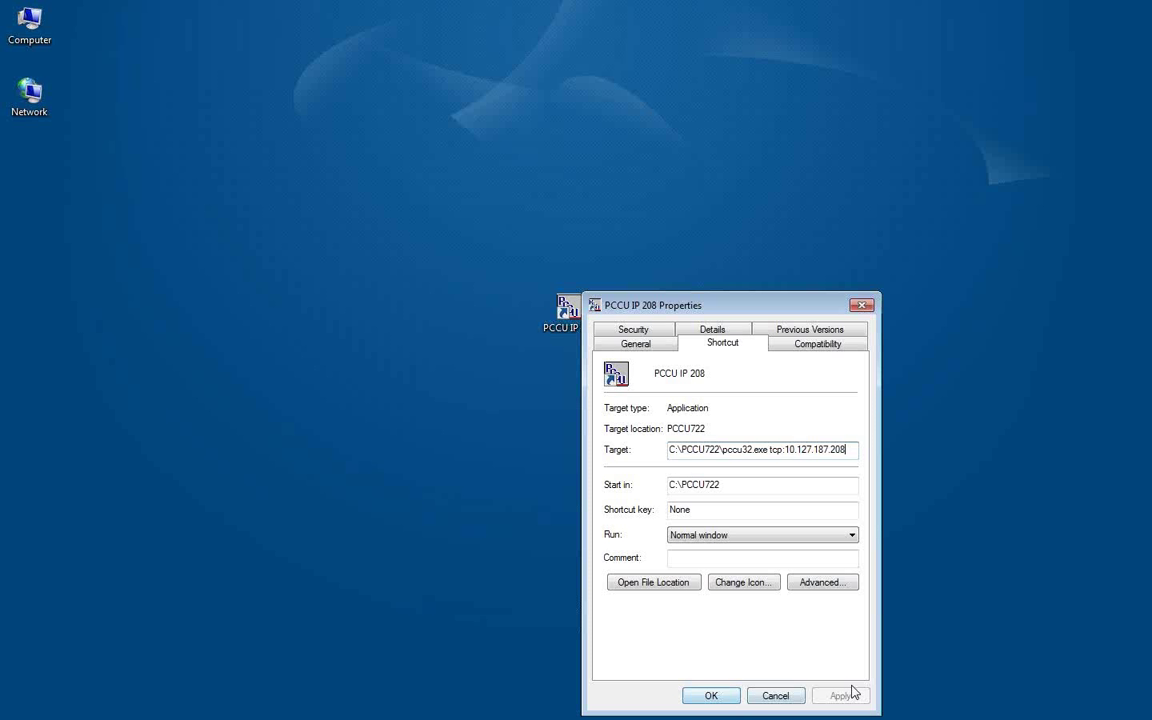
pyautogui.click(708, 696)
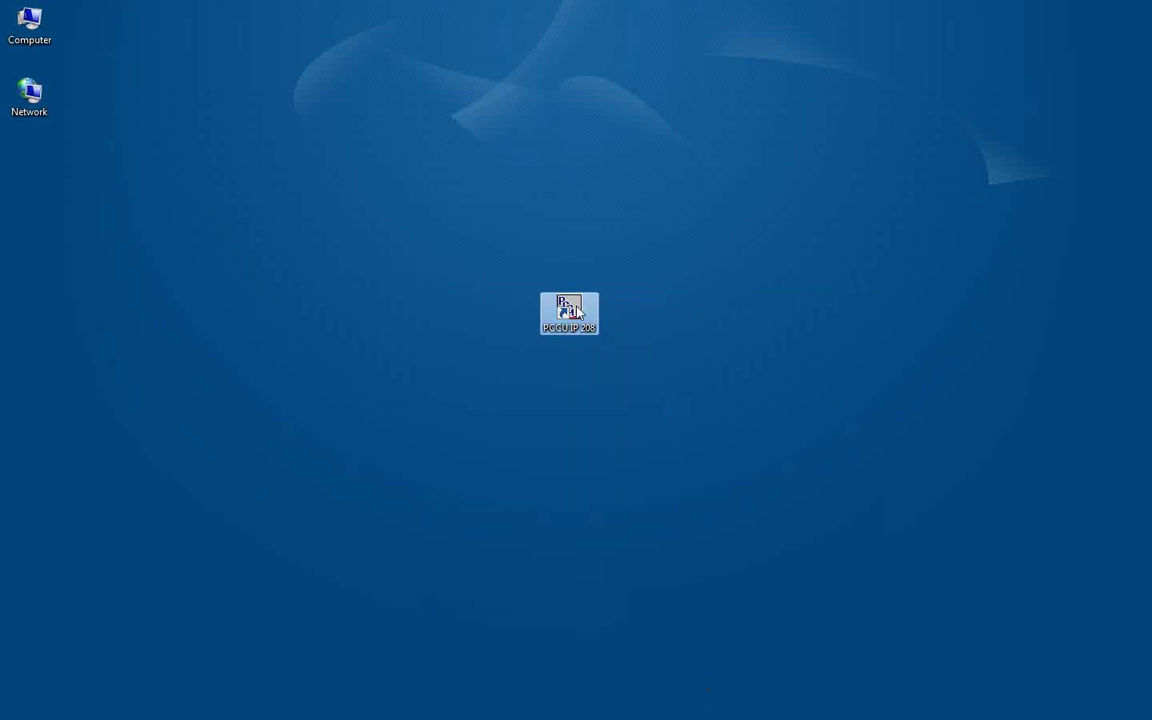
# - Launch PCCU from the PCCU IP 208 shortcut and open Entry Setup for the TOTALFLOW station
pyautogui.doubleClick(569, 311)
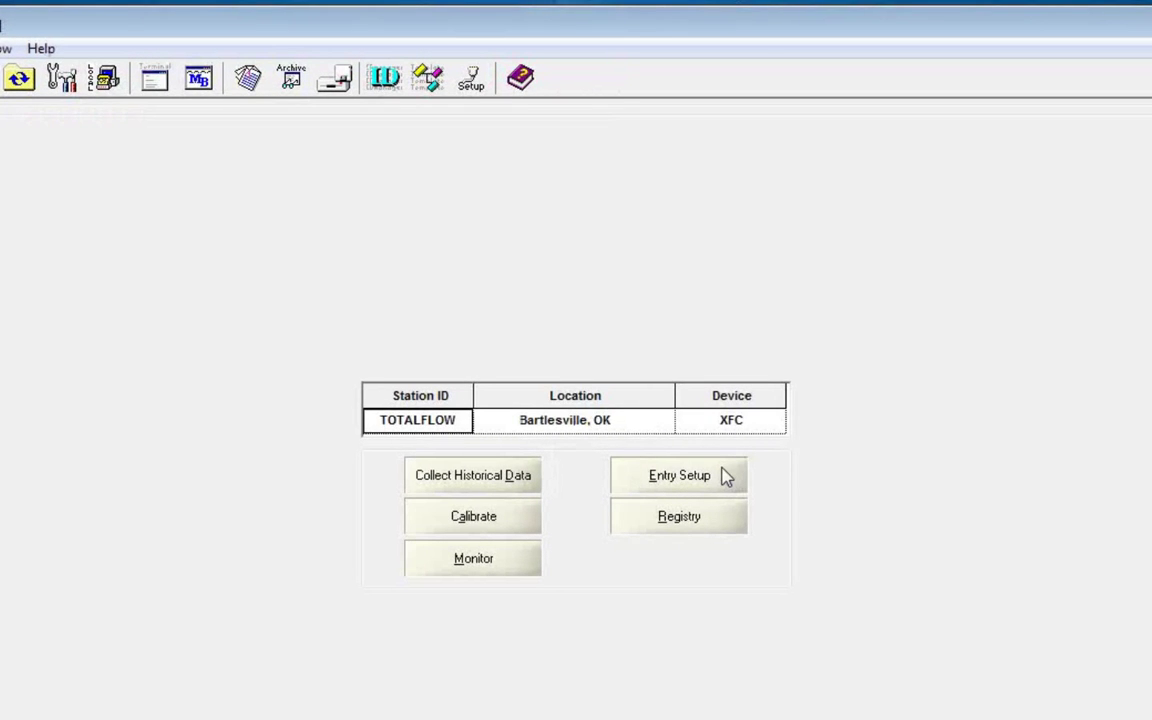
pyautogui.click(726, 478)
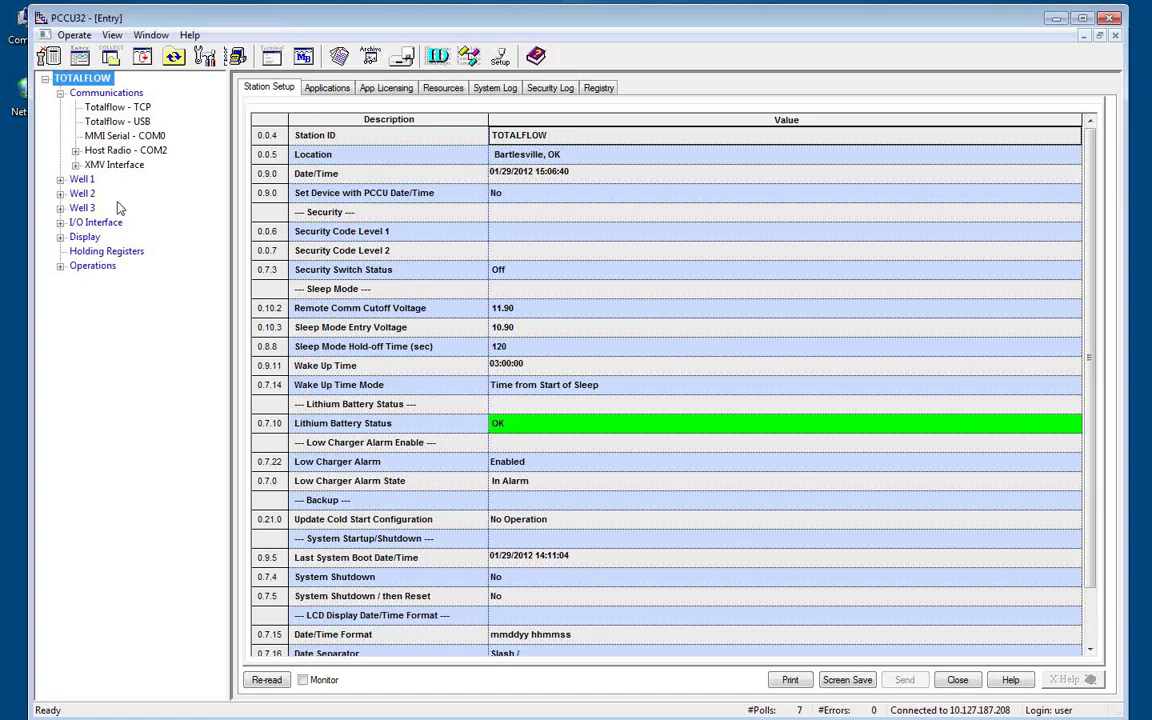
# - Inspect the contents of Well 1 and its measurement tube 1111 in the station tree, and collapse Well 1
pyautogui.click(60, 179)
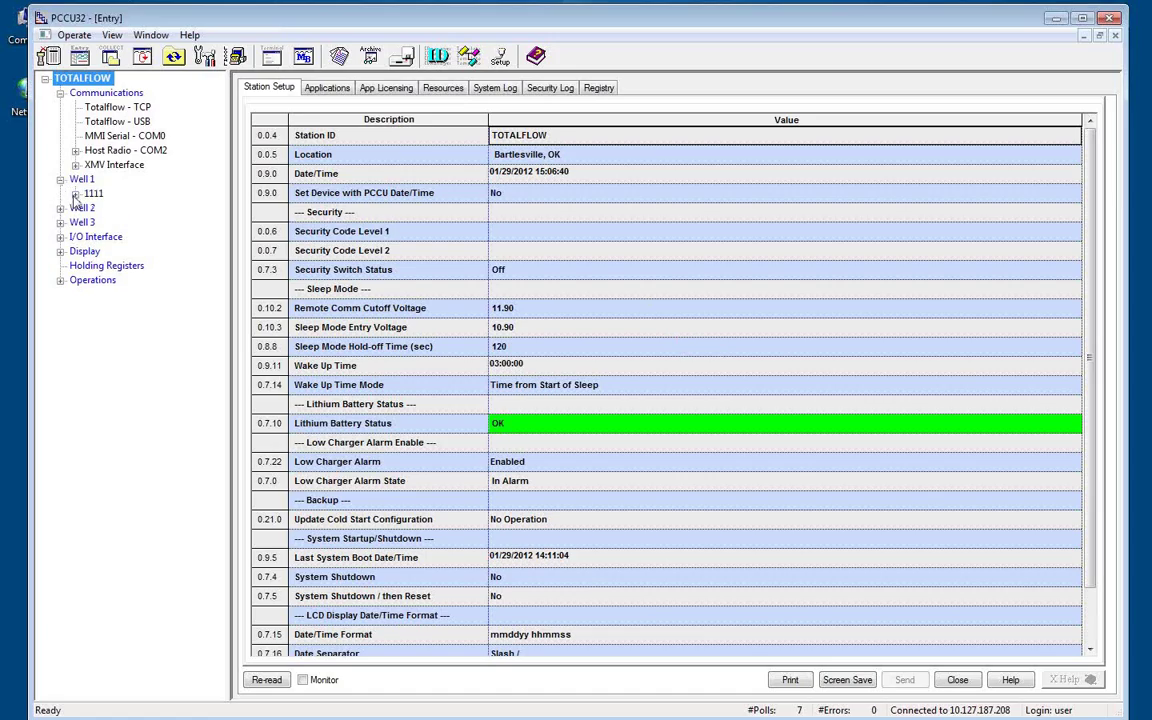
pyautogui.click(75, 194)
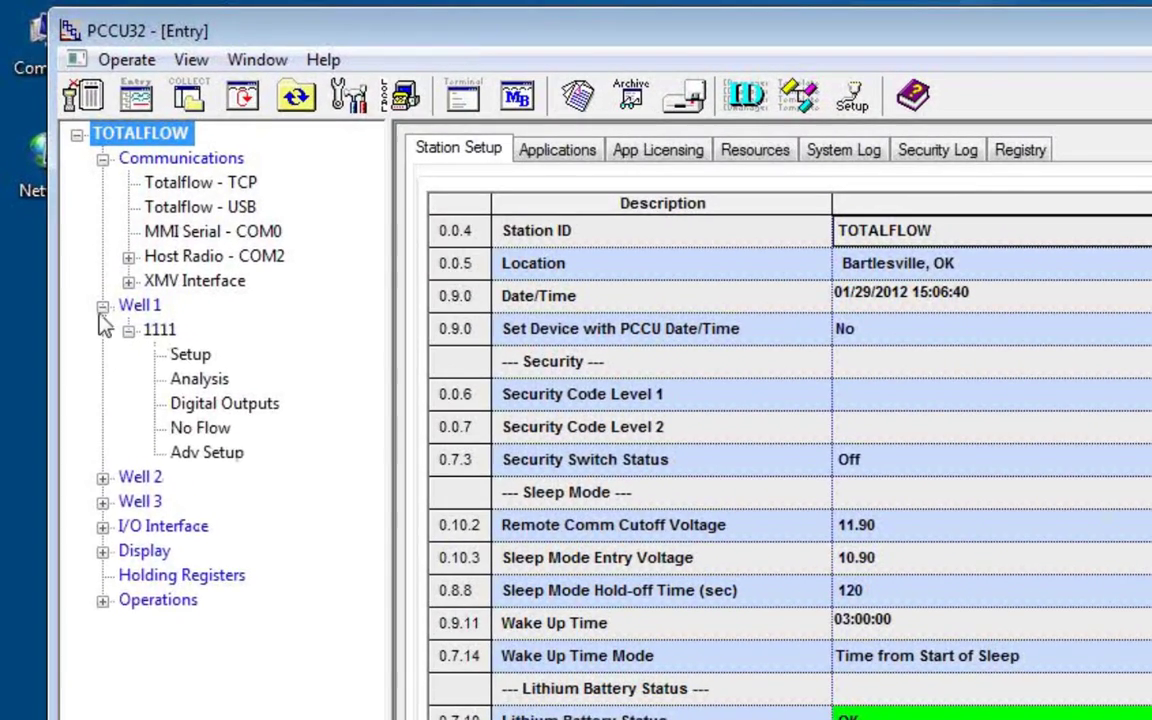
pyautogui.click(92, 276)
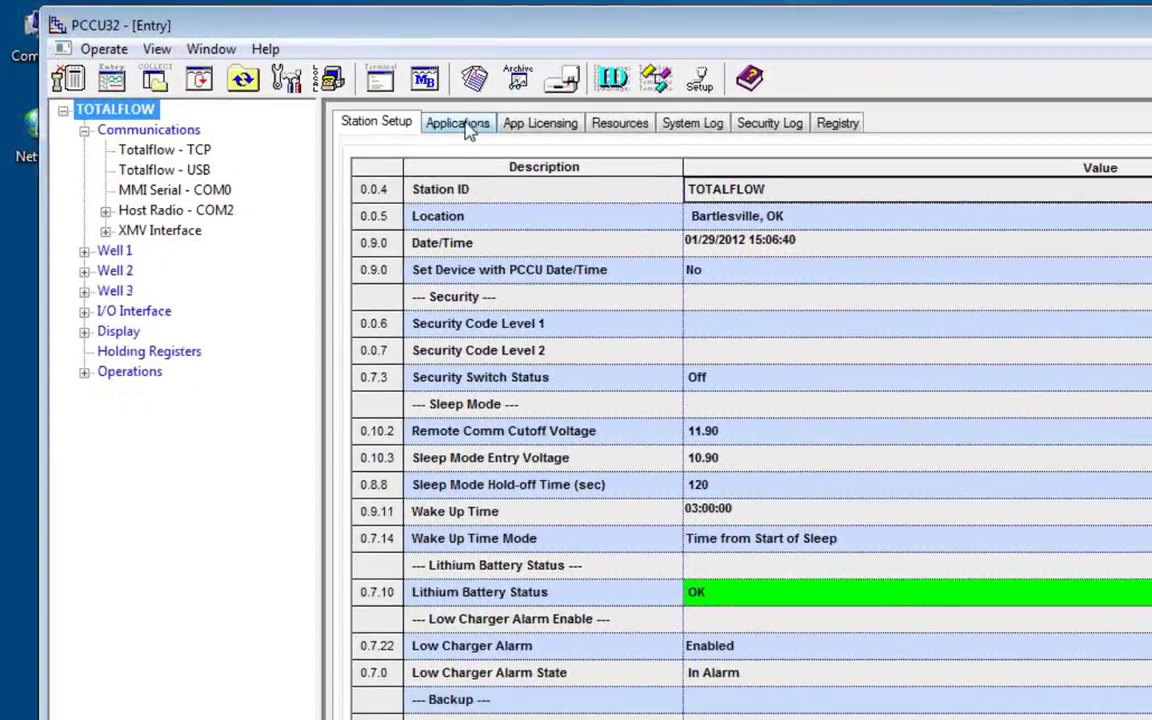
# - Add a Plunger Control application to the station's application list and send it to the device
pyautogui.click(557, 149)
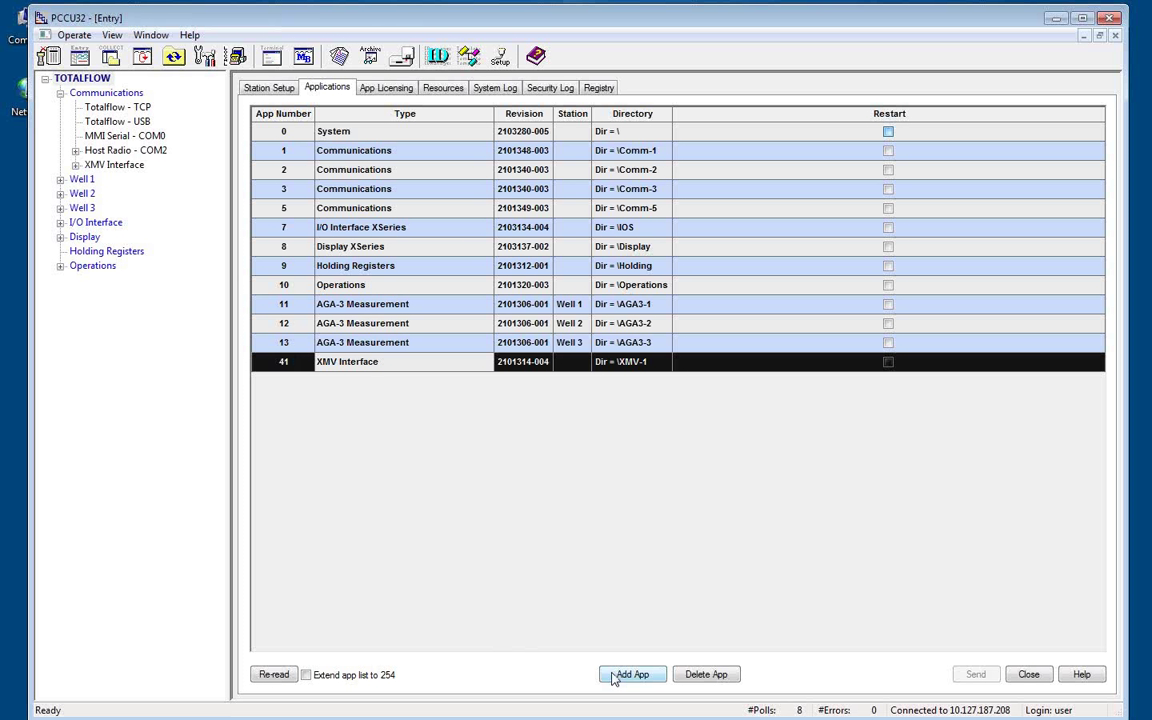
pyautogui.click(630, 674)
pyautogui.click(650, 357)
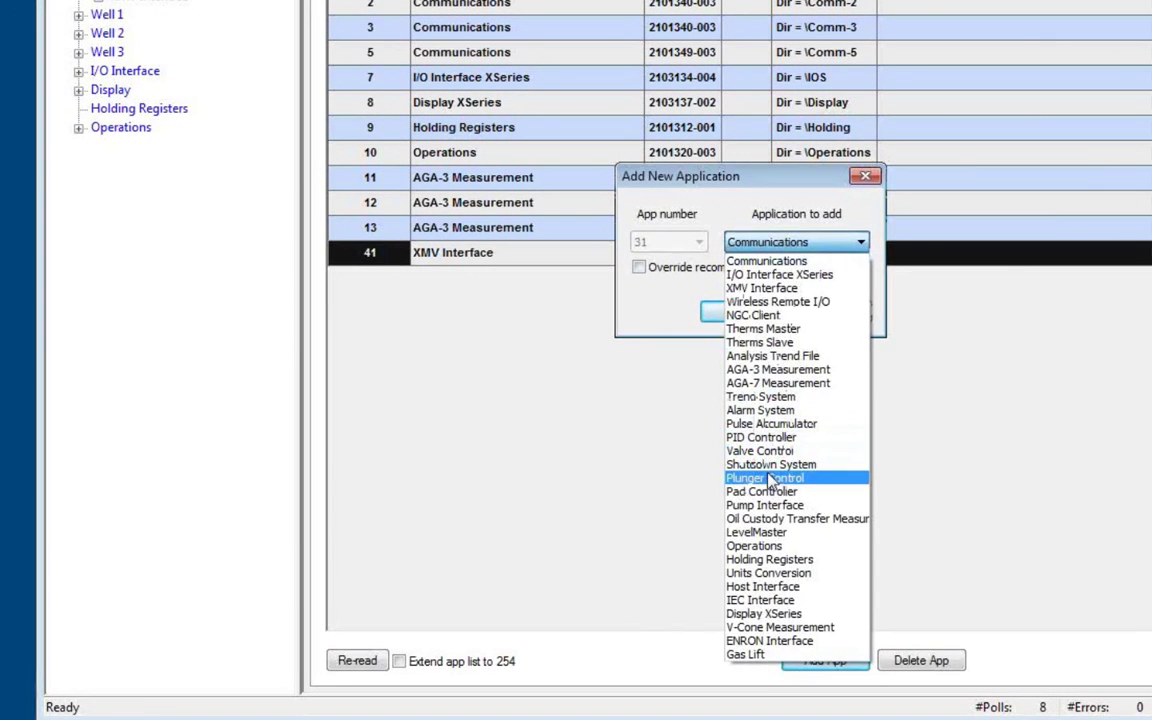
pyautogui.click(770, 483)
pyautogui.click(738, 316)
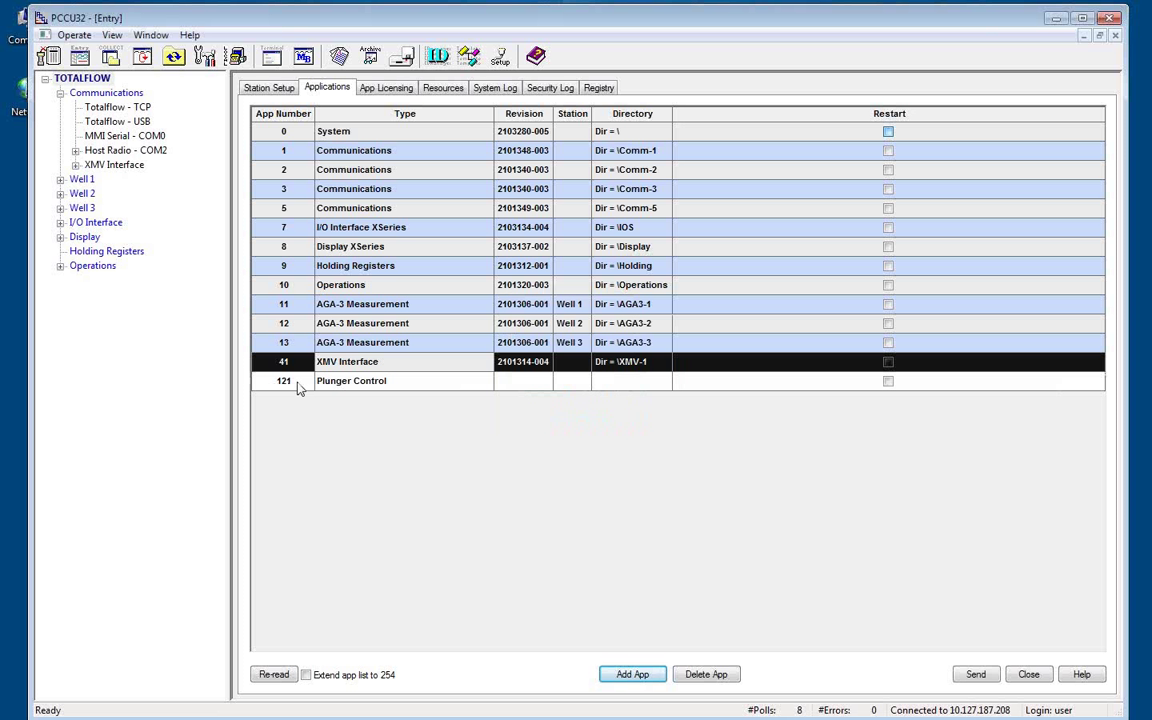
pyautogui.click(972, 674)
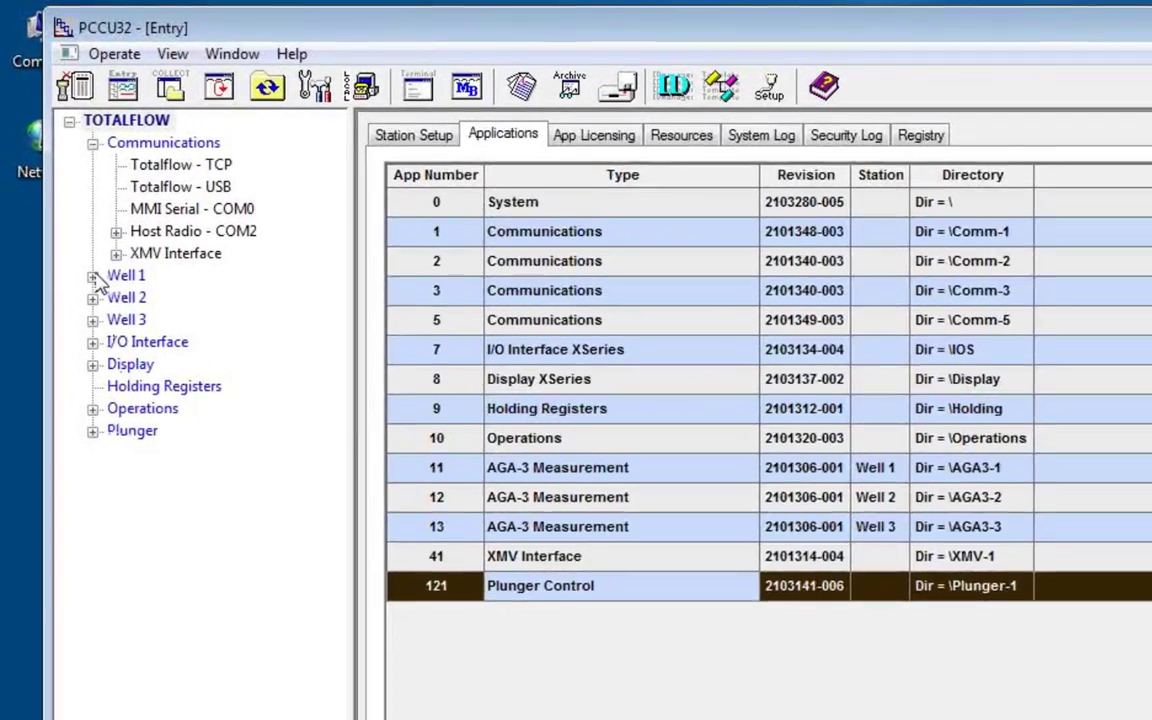
# - Expand Wells 1 to 3 in the tree and assign the Plunger Control application to station Well 1
pyautogui.click(60, 179)
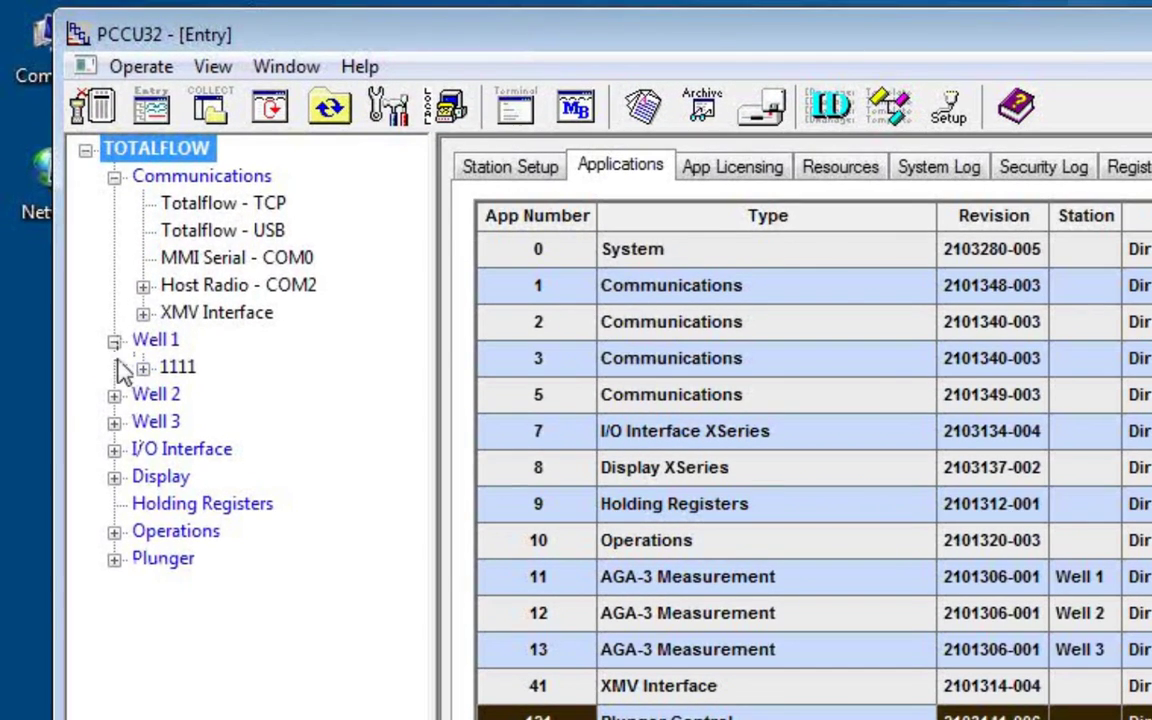
pyautogui.click(114, 395)
pyautogui.click(114, 449)
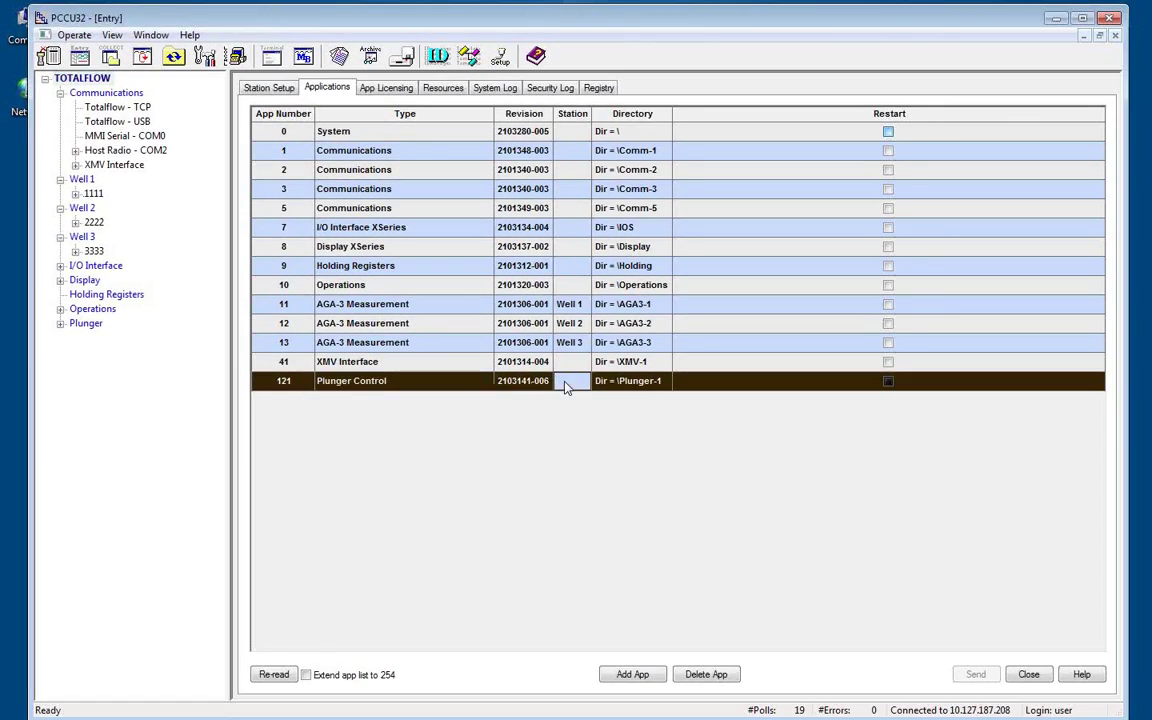
pyautogui.click(572, 383)
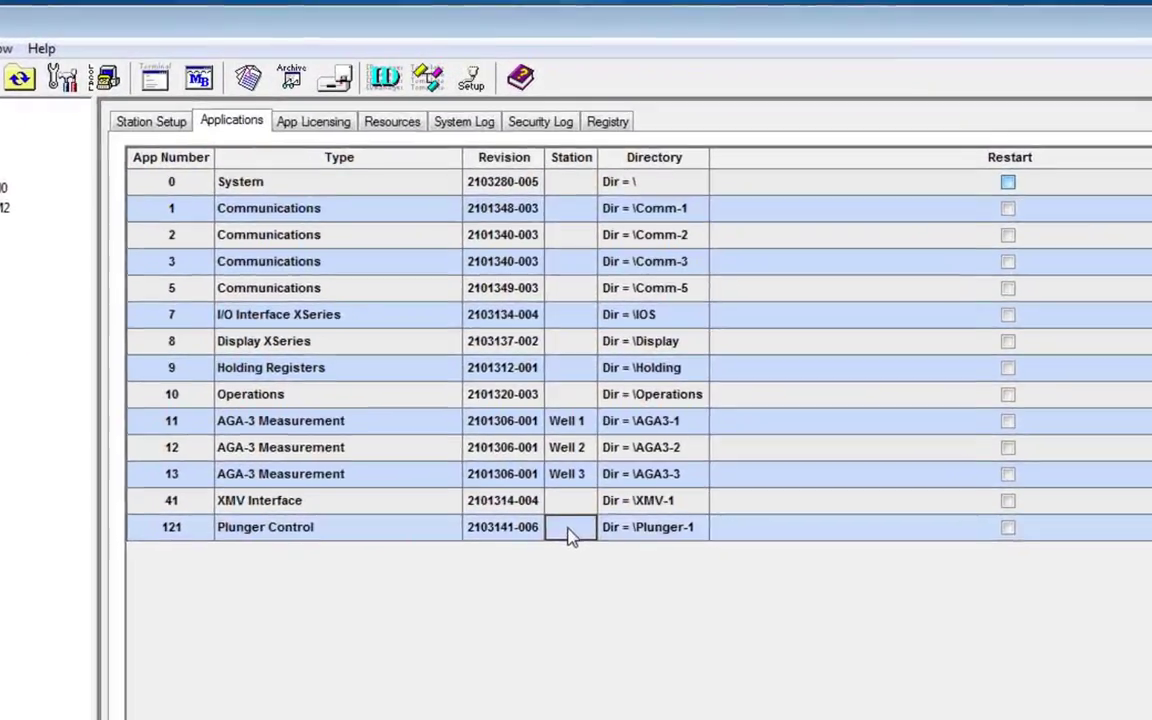
pyautogui.write('Well 1')
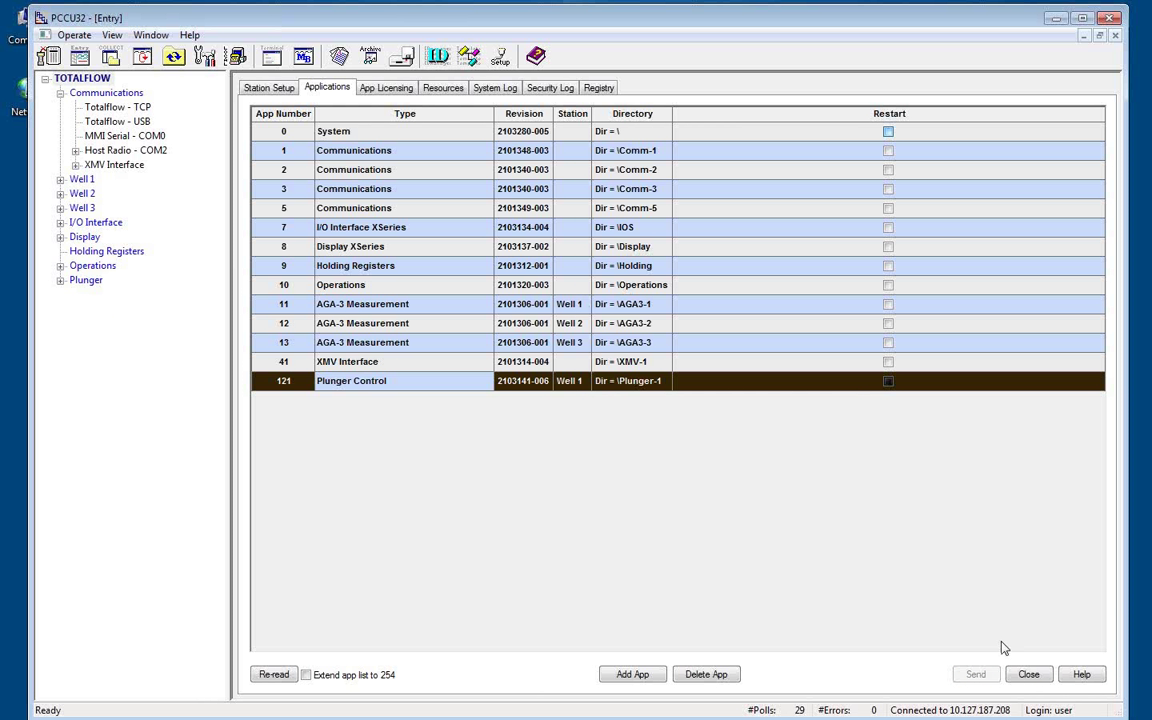
# - Close and reopen Entry Setup, and expand Well 1 and its measurement tube 1111
pyautogui.click(1026, 674)
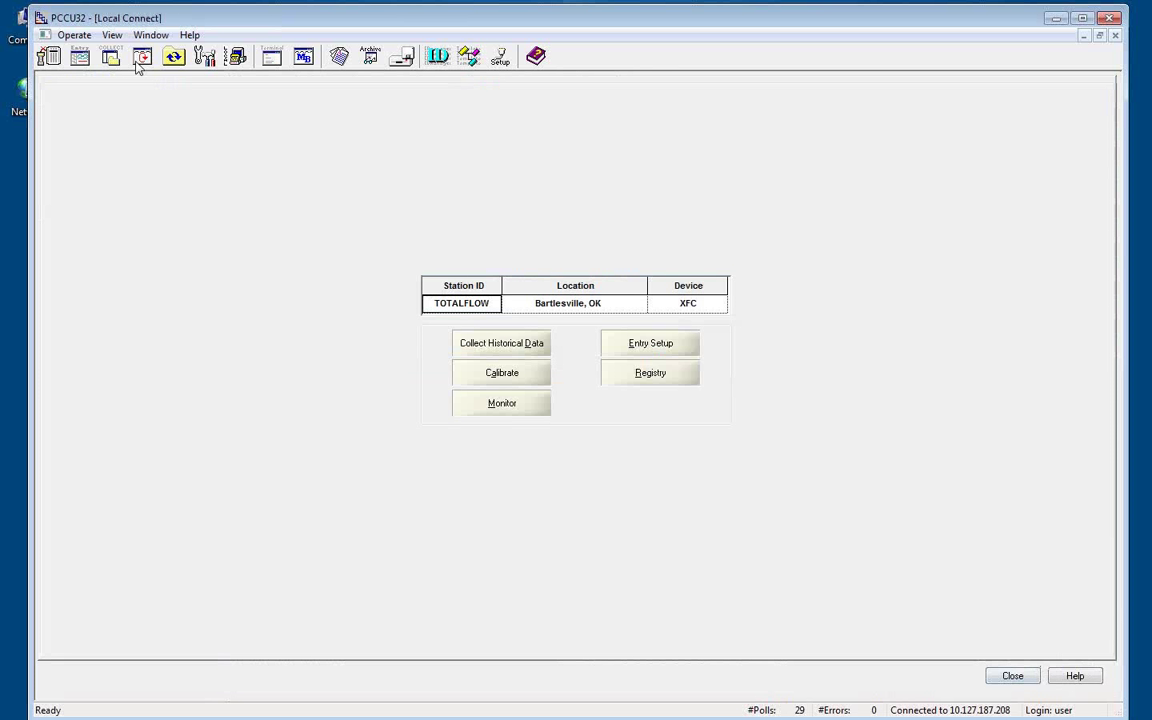
pyautogui.click(1013, 676)
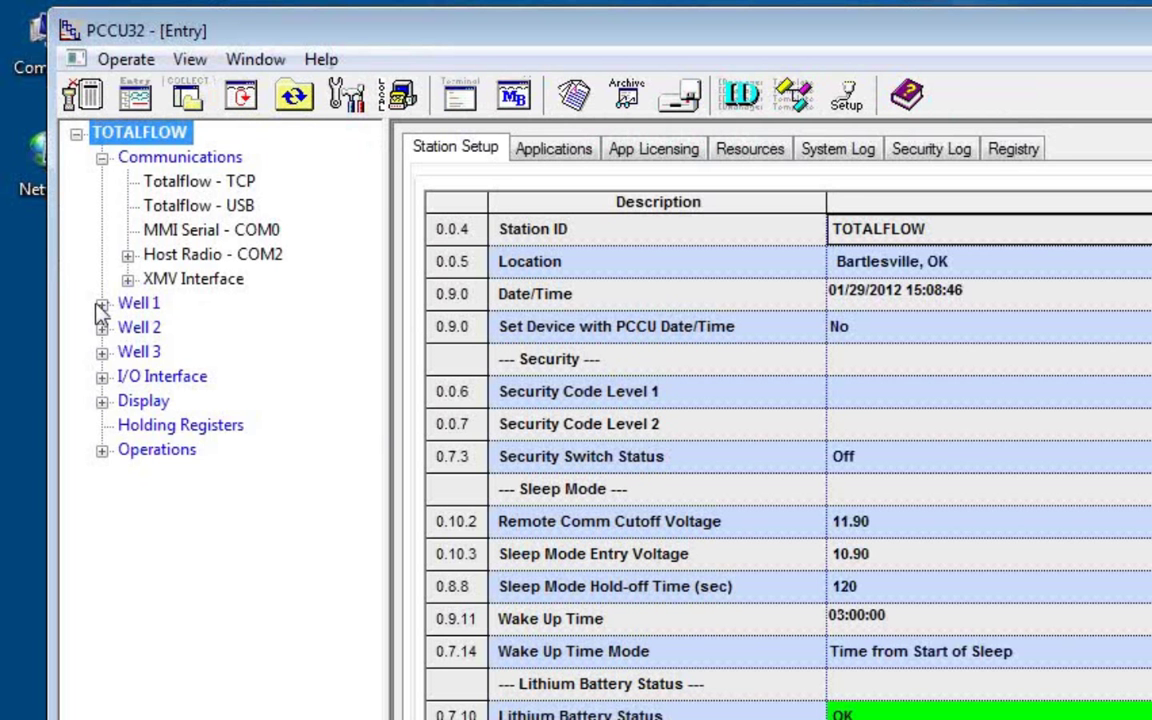
pyautogui.click(91, 271)
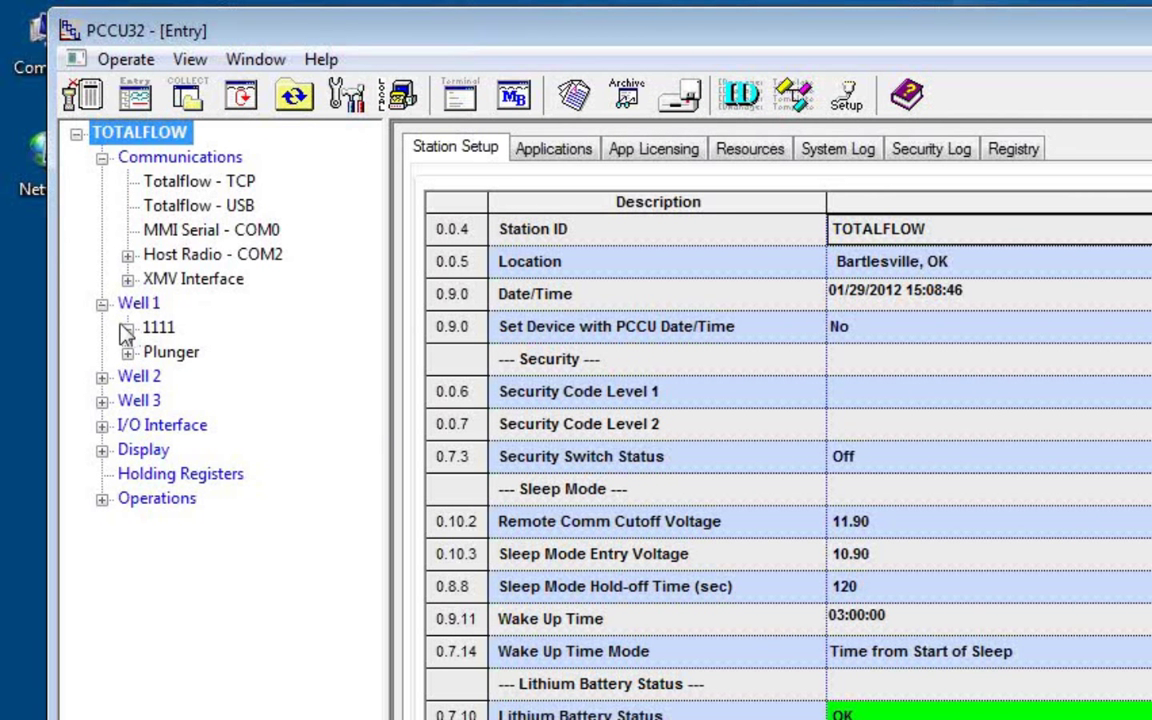
pyautogui.click(128, 328)
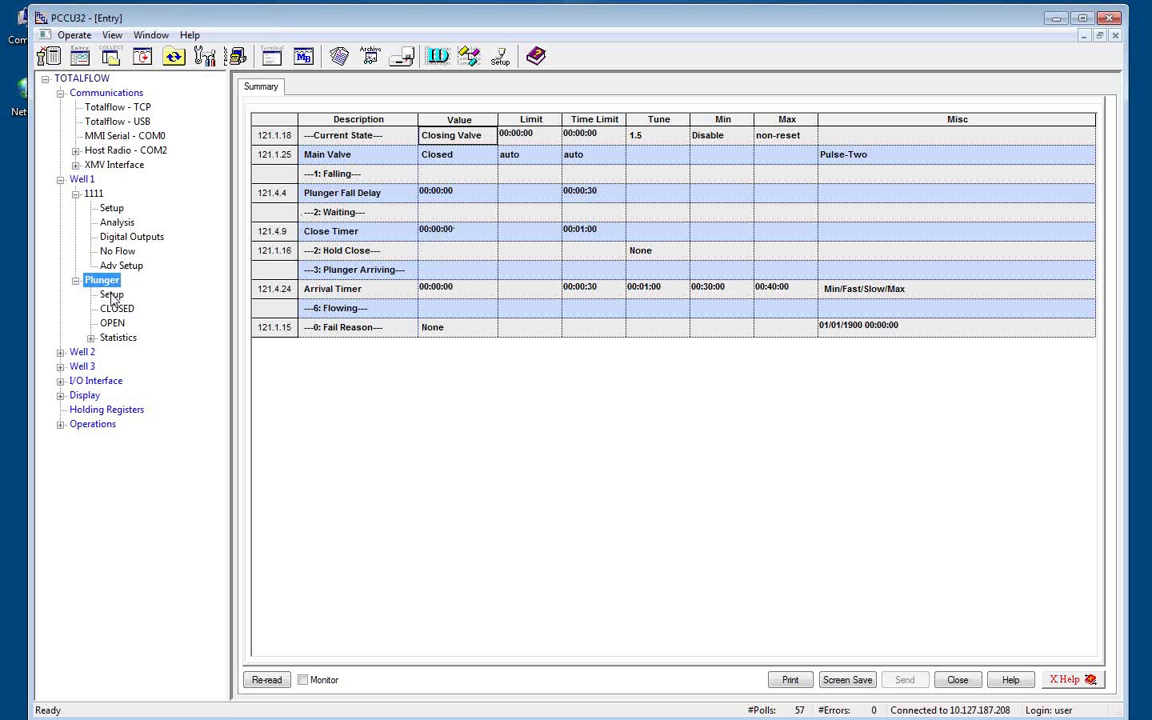
# - Expand the I/O Interface and review its analog inputs, digital inputs and digital outputs
pyautogui.click(70, 381)
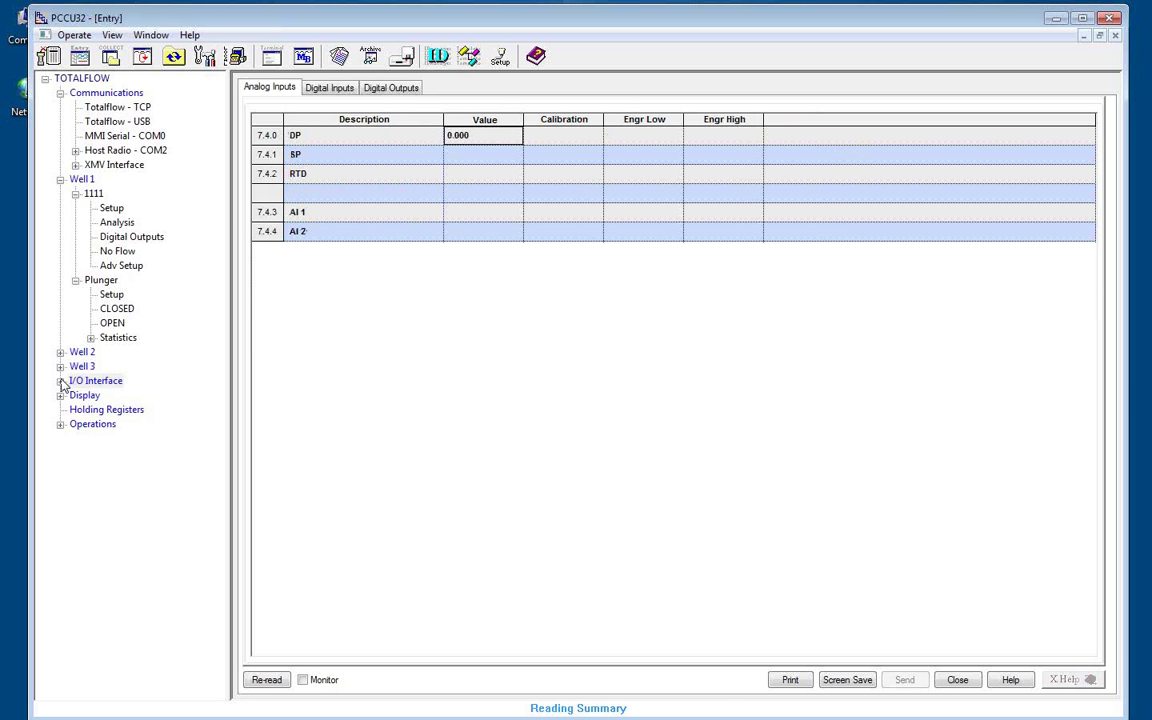
pyautogui.click(61, 382)
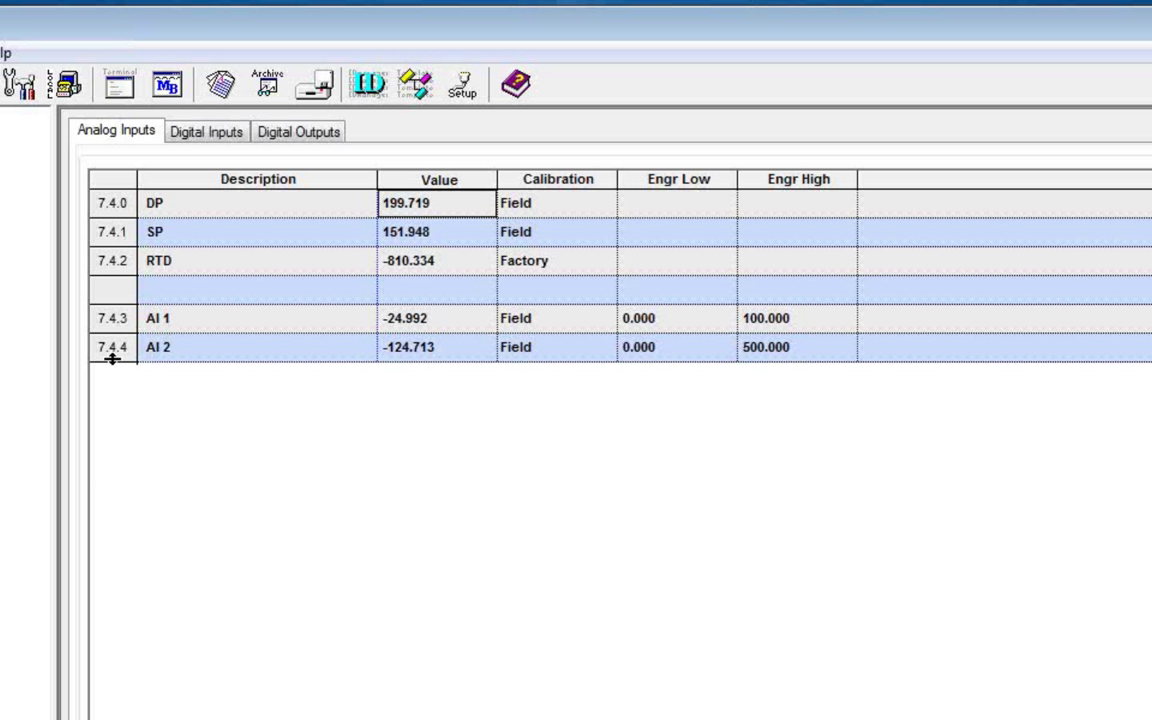
pyautogui.click(190, 127)
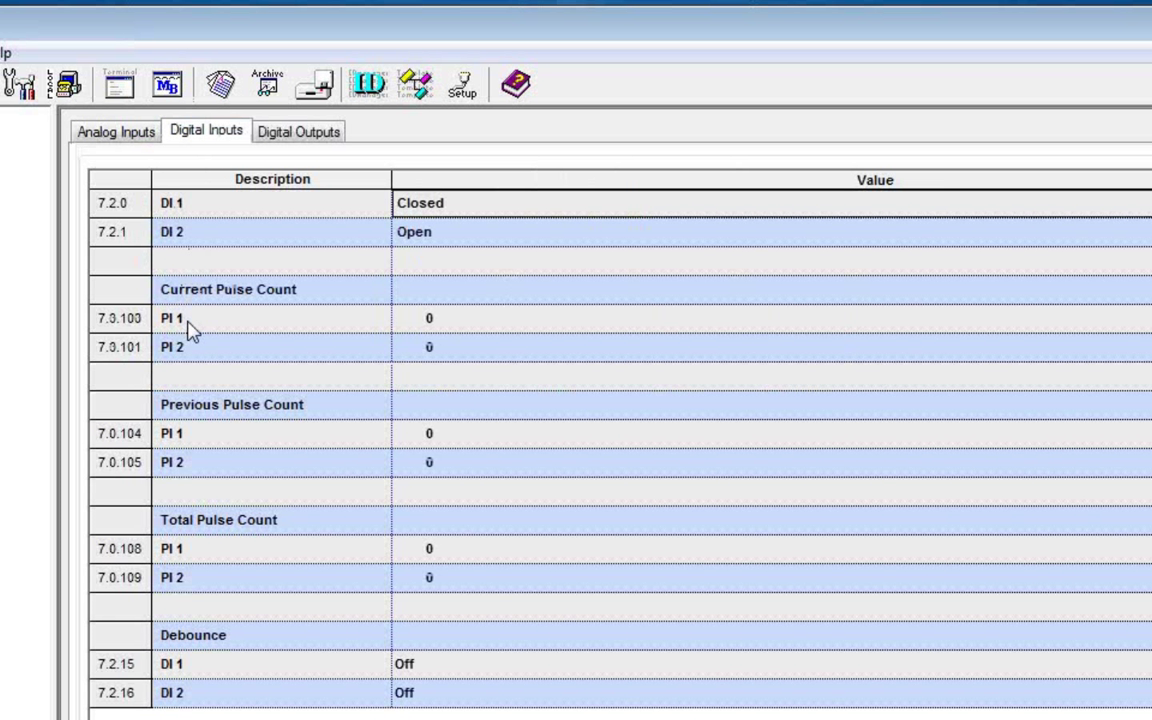
pyautogui.click(272, 130)
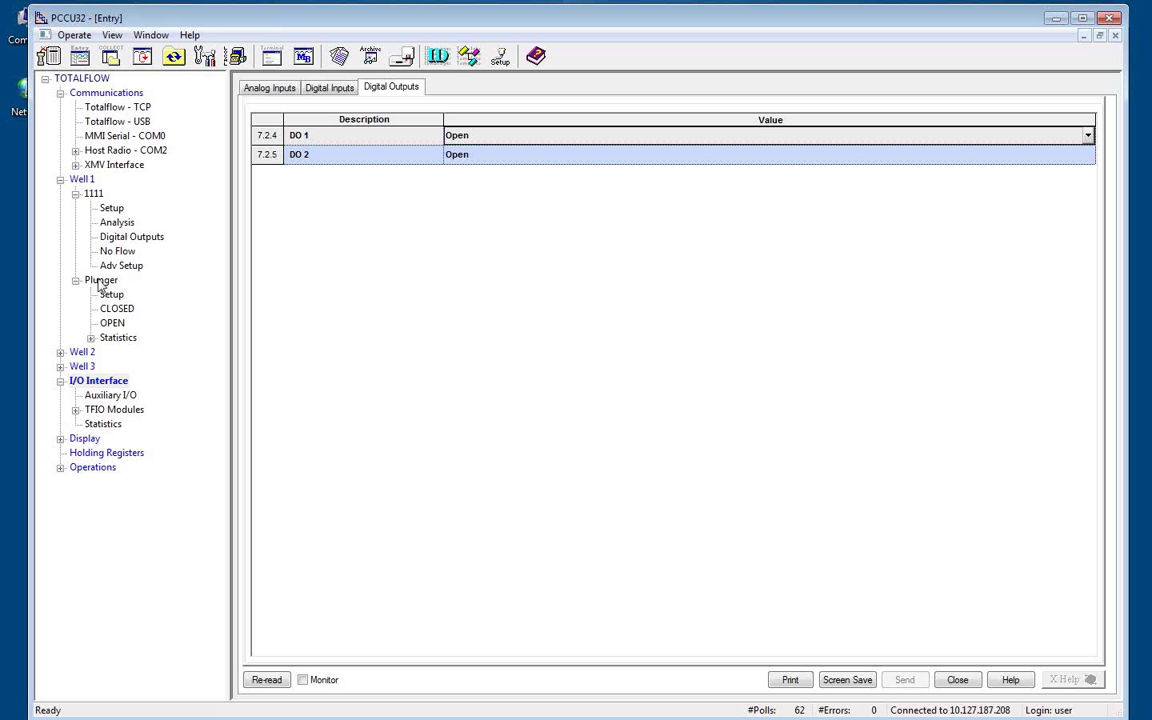
# - Open the Plunger summary under Well 1 and review the Min and Max options of the Current State row
pyautogui.click(101, 280)
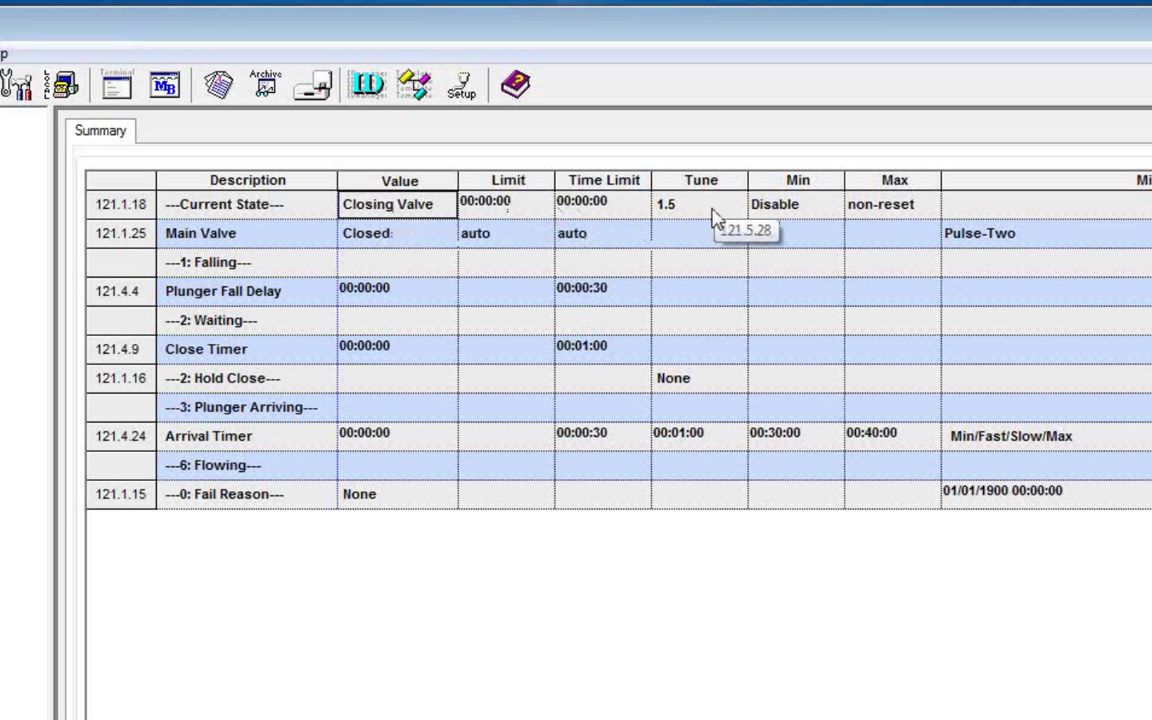
pyautogui.click(829, 205)
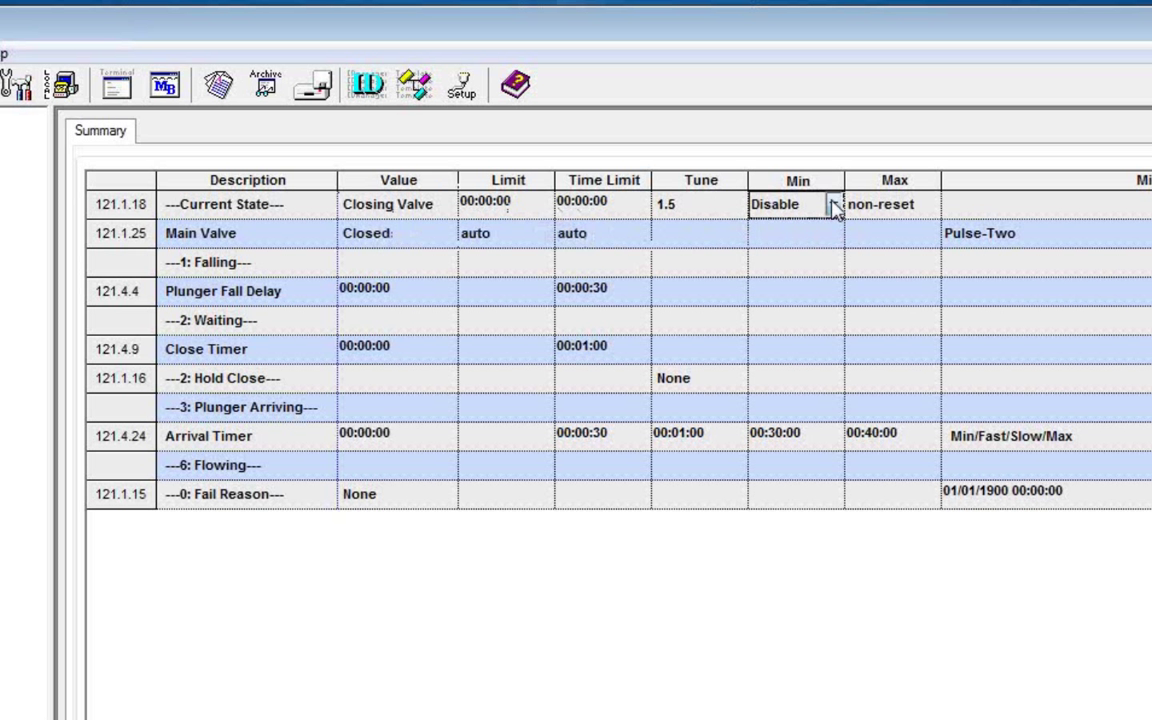
pyautogui.click(833, 203)
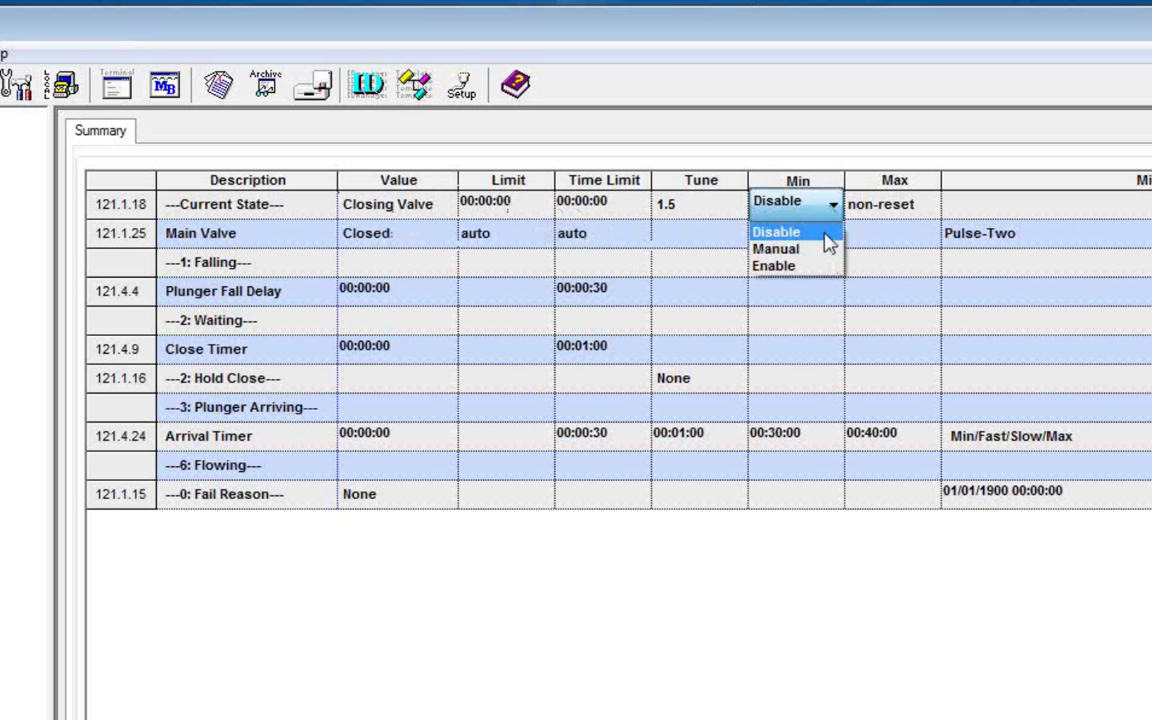
pyautogui.click(926, 210)
pyautogui.click(928, 205)
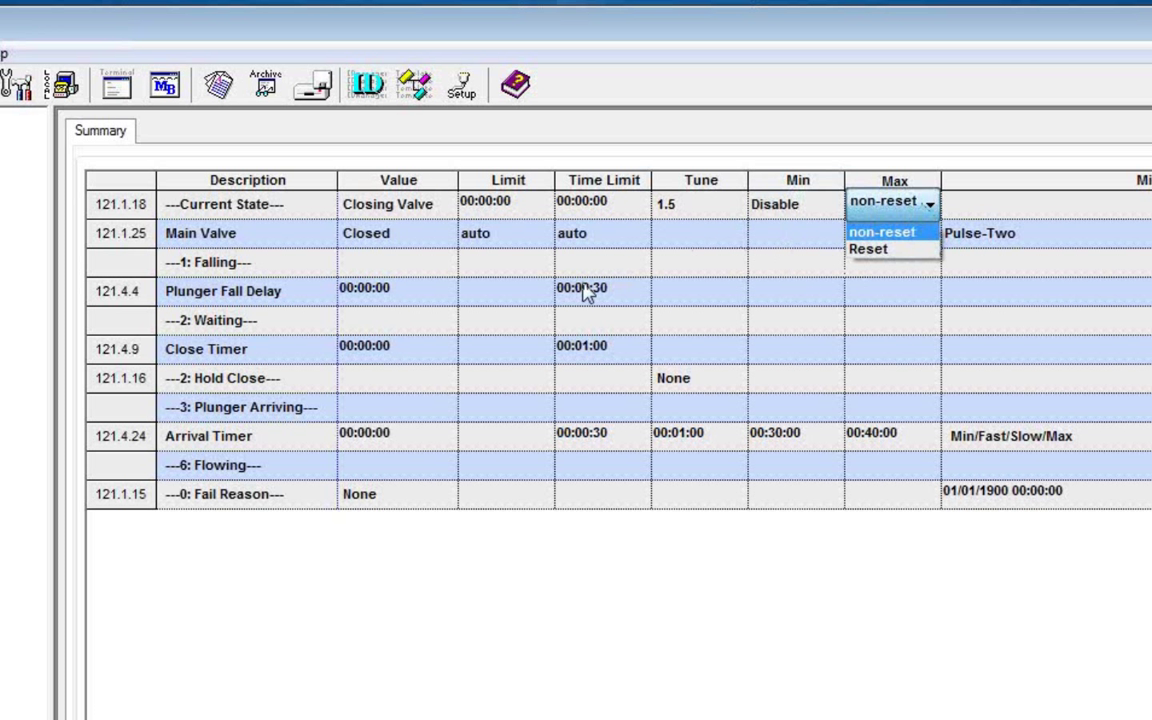
# - Review the Main Valve's Force Open and Force Close options, leaving both overrides on auto
pyautogui.click(421, 236)
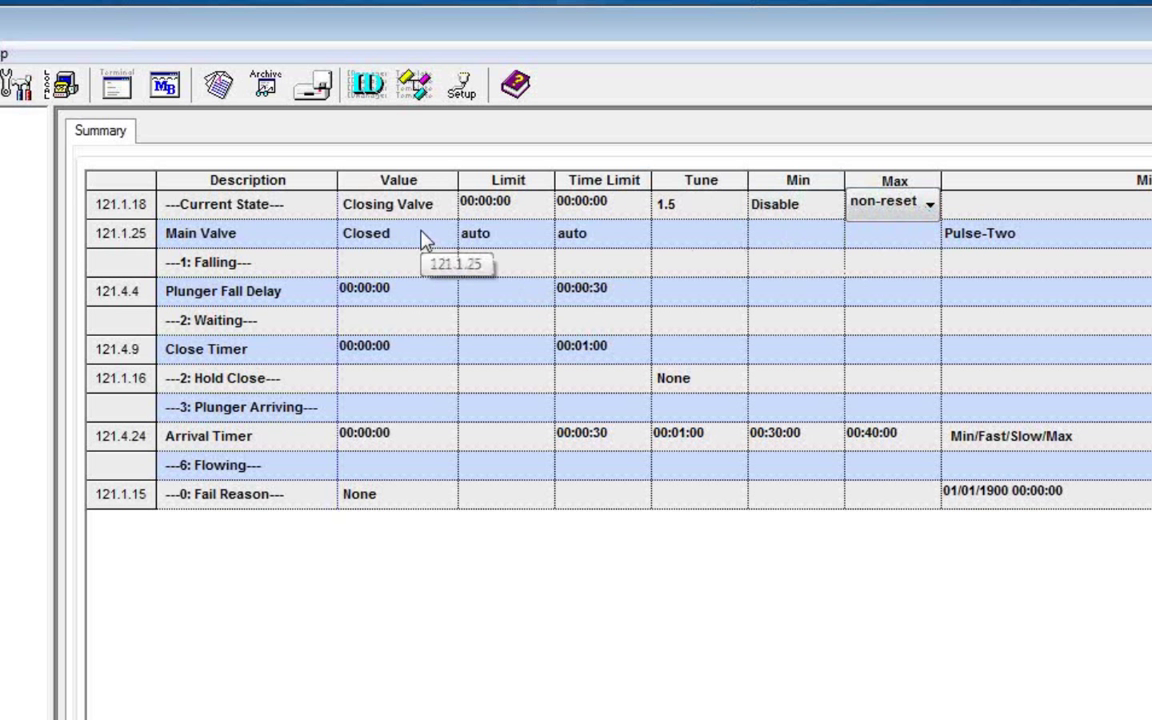
pyautogui.click(421, 238)
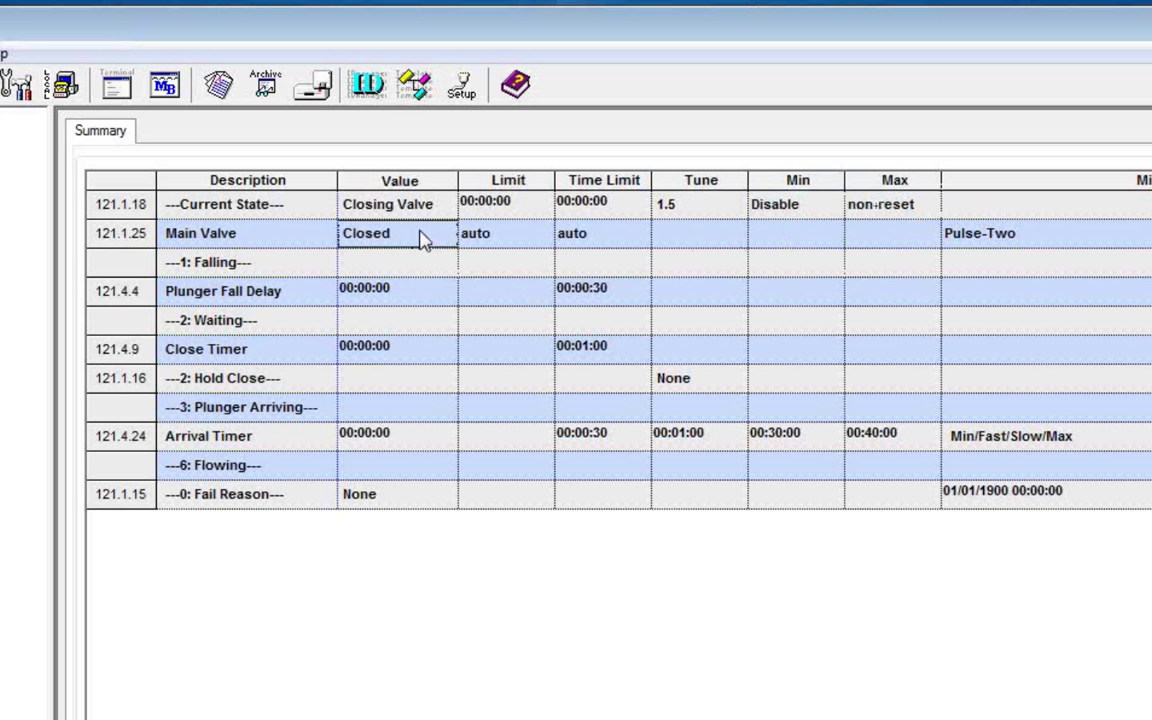
pyautogui.click(538, 245)
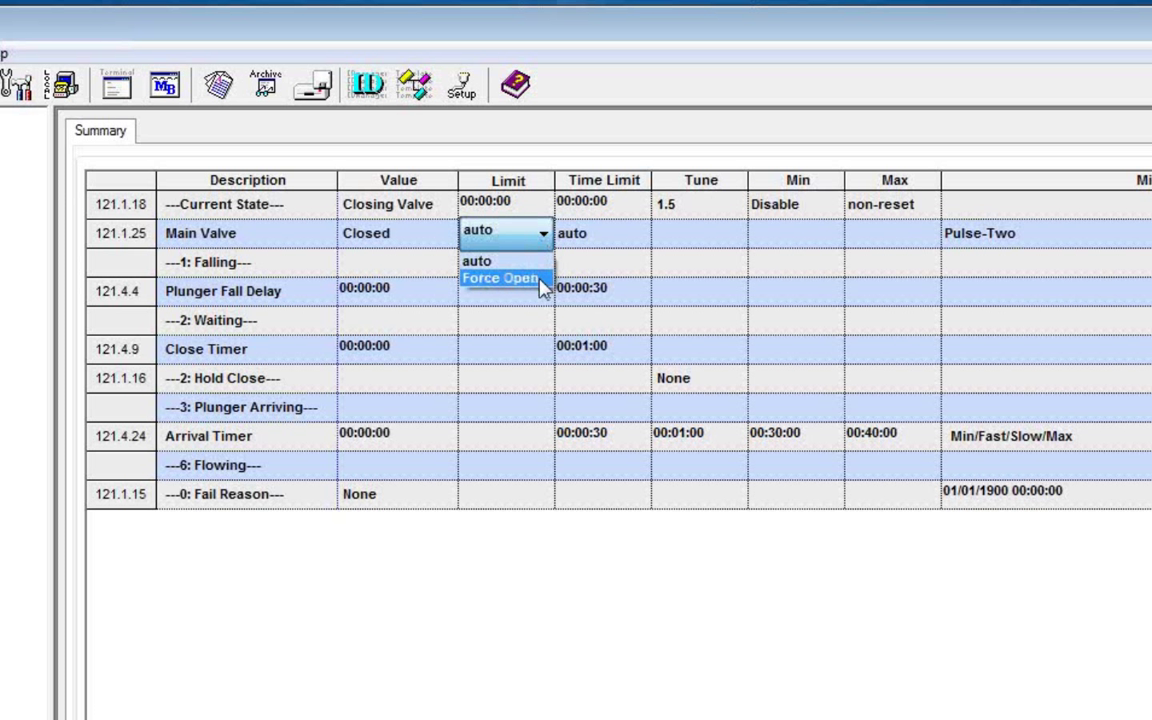
pyautogui.click(607, 236)
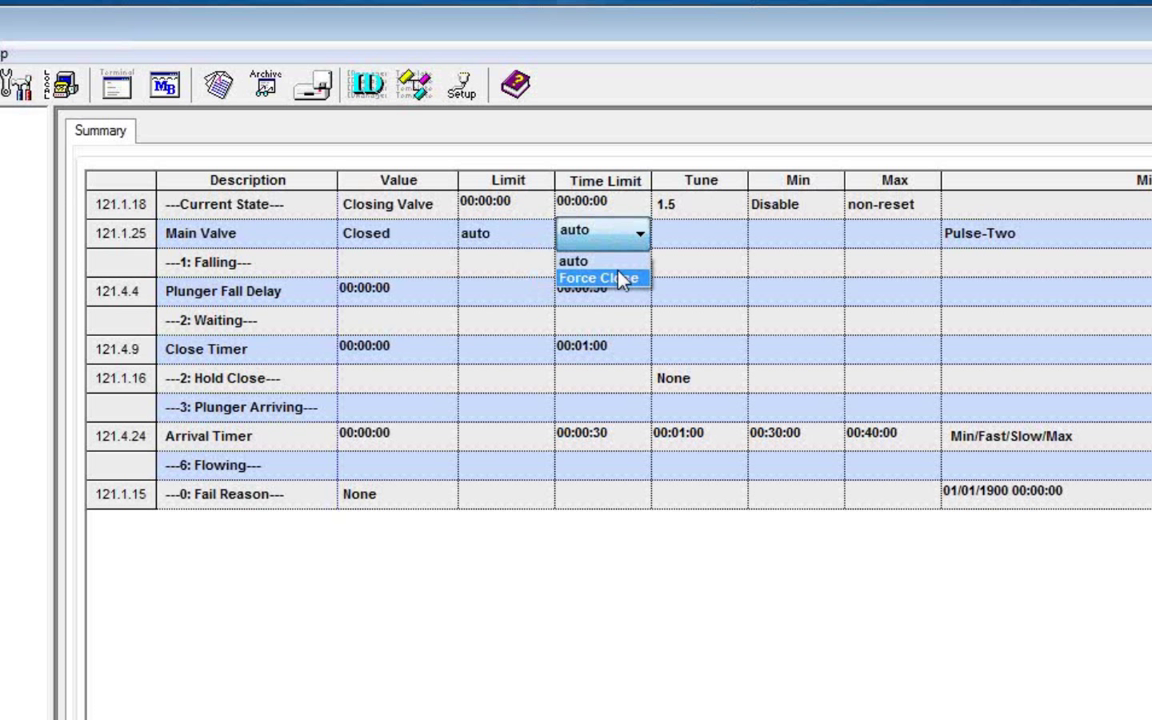
pyautogui.click(514, 270)
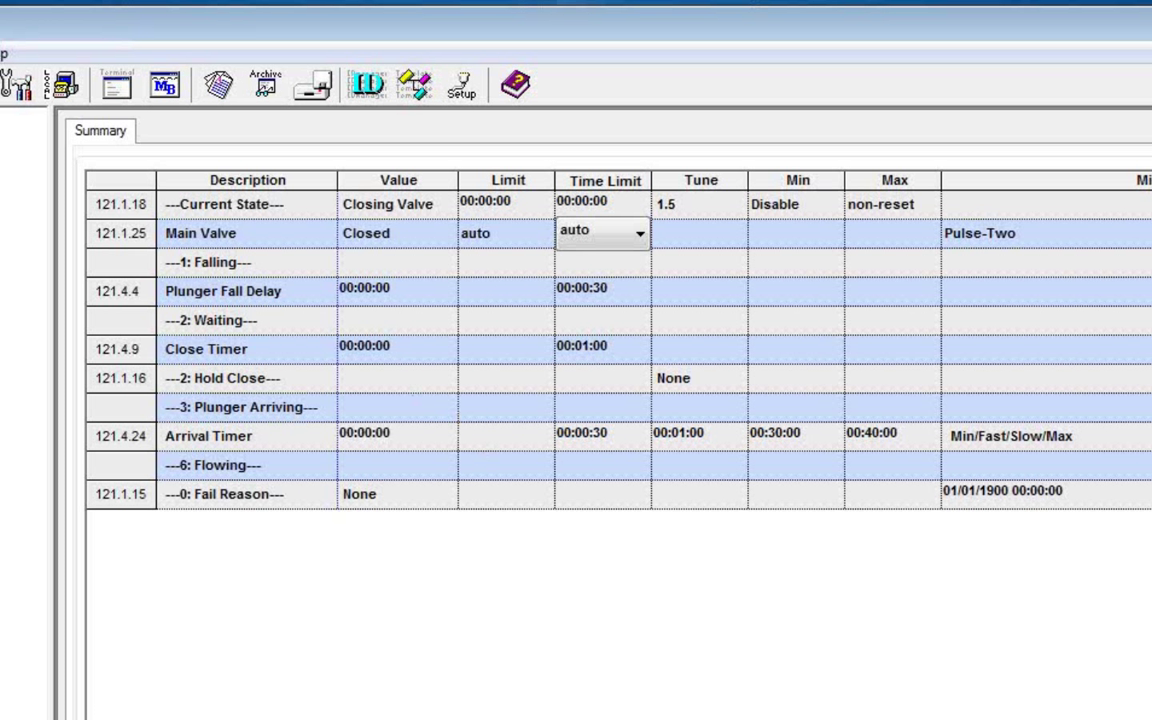
pyautogui.press('Return')
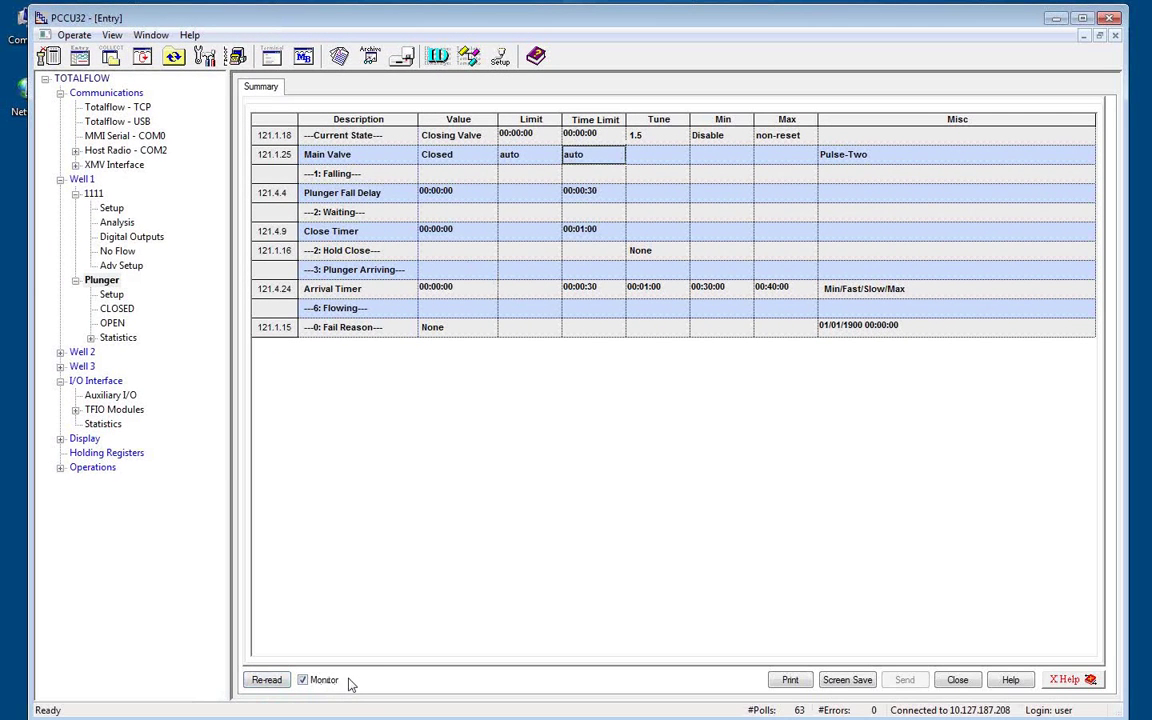
# - Set the Plunger summary's monitor interval to 1 second, check the other interval options, and re-read the summary
pyautogui.rightClick(348, 684)
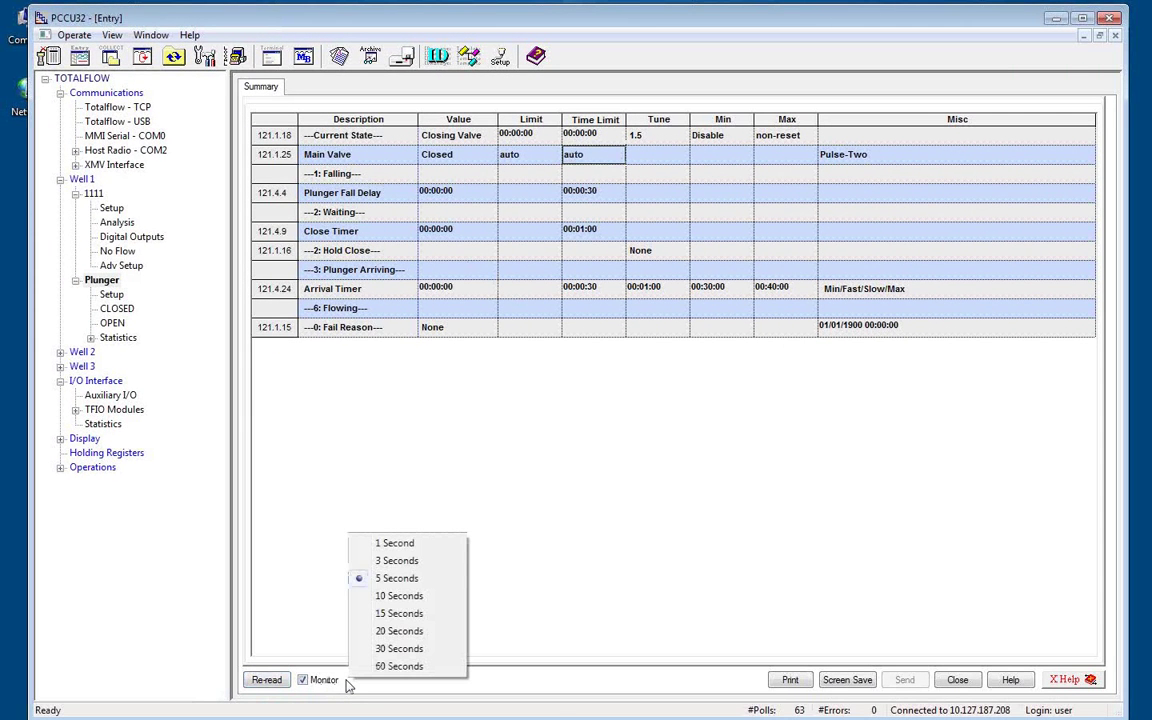
pyautogui.click(396, 543)
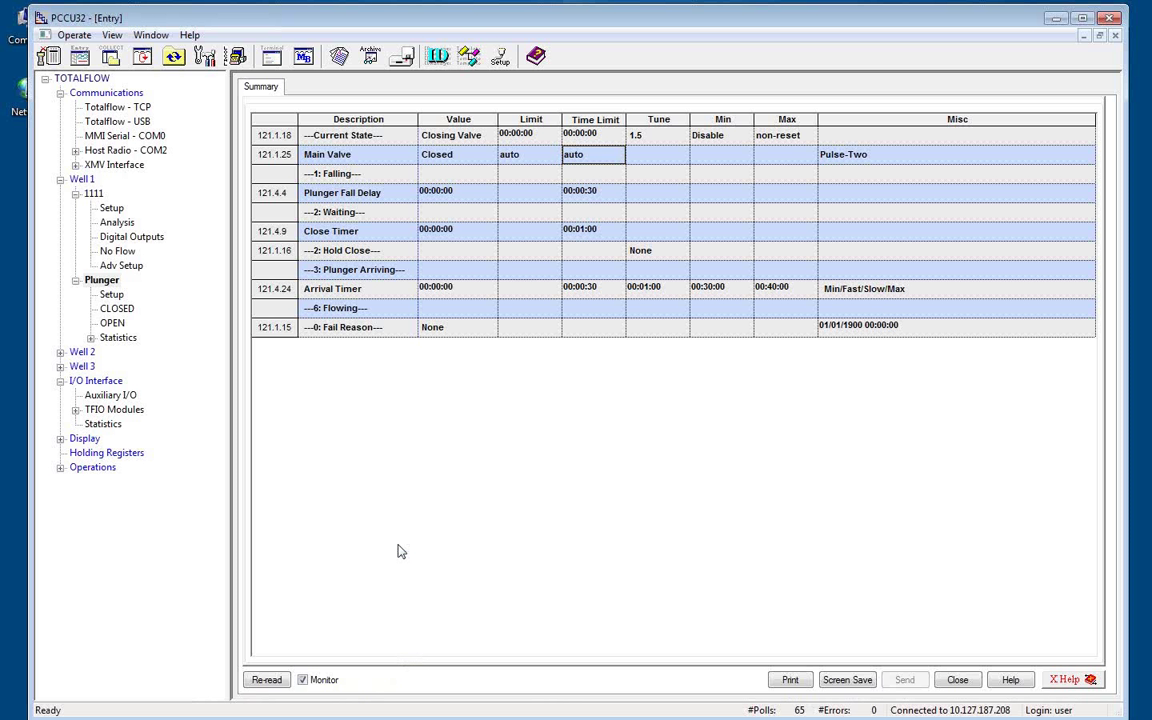
pyautogui.rightClick(366, 683)
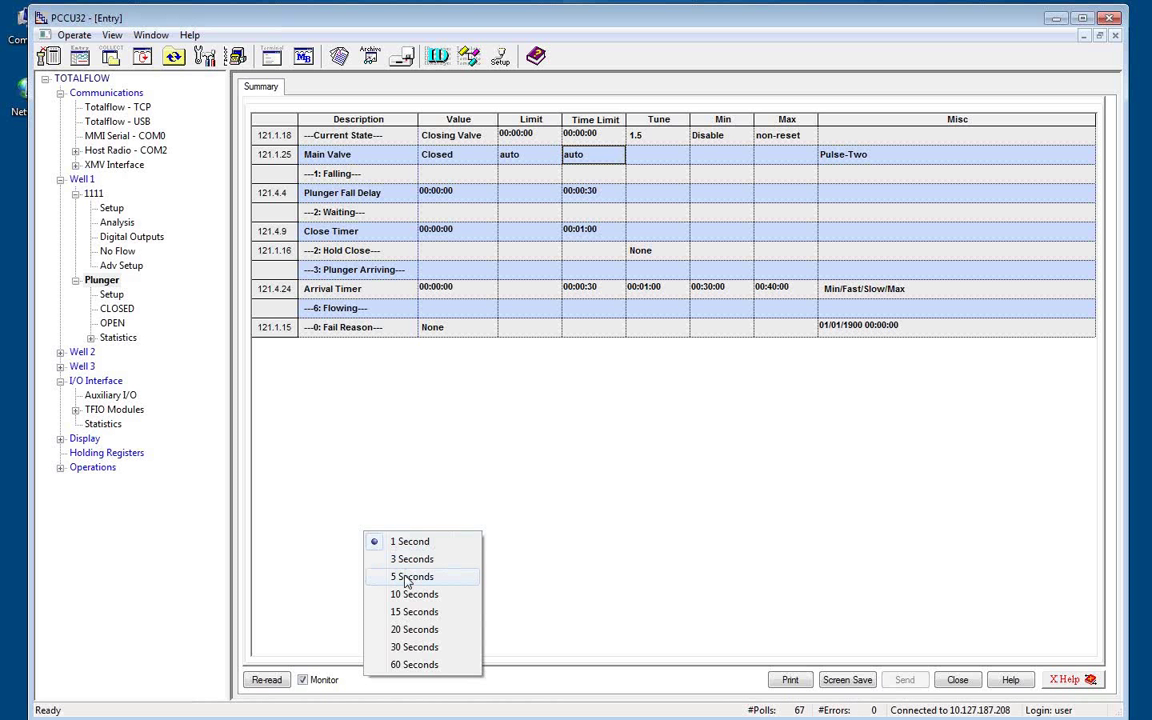
pyautogui.click(268, 680)
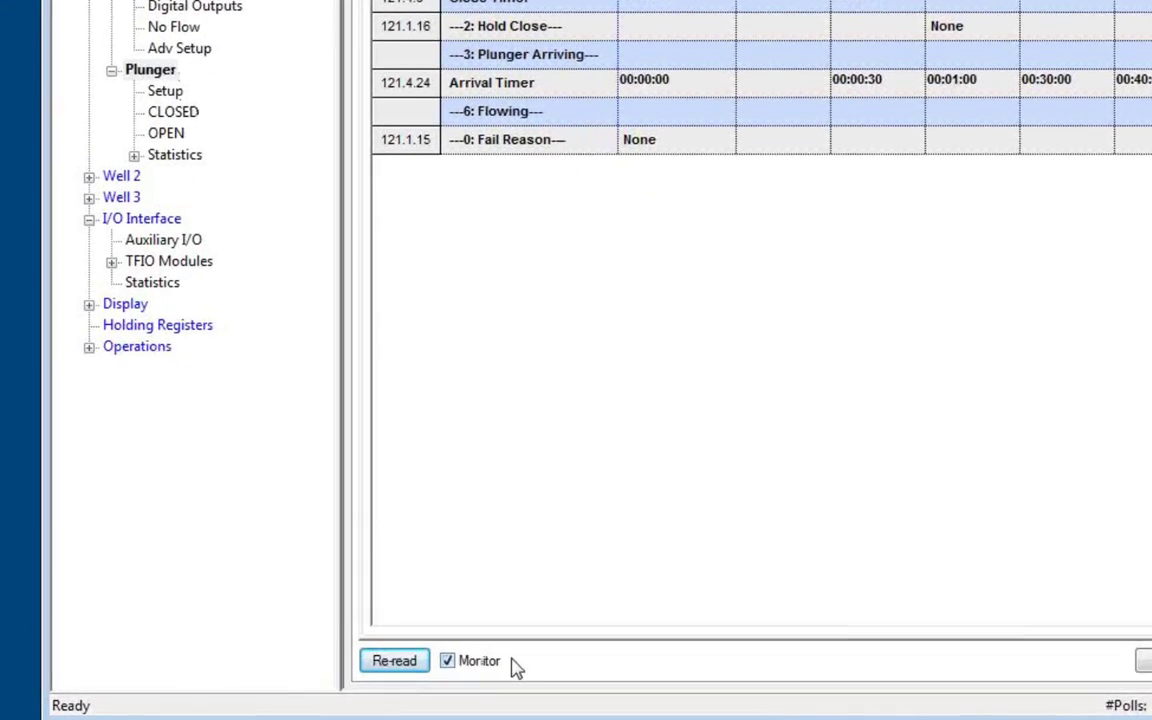
# - Revisit the monitor interval options and turn off monitoring of the Plunger summary
pyautogui.rightClick(348, 686)
pyautogui.click(654, 430)
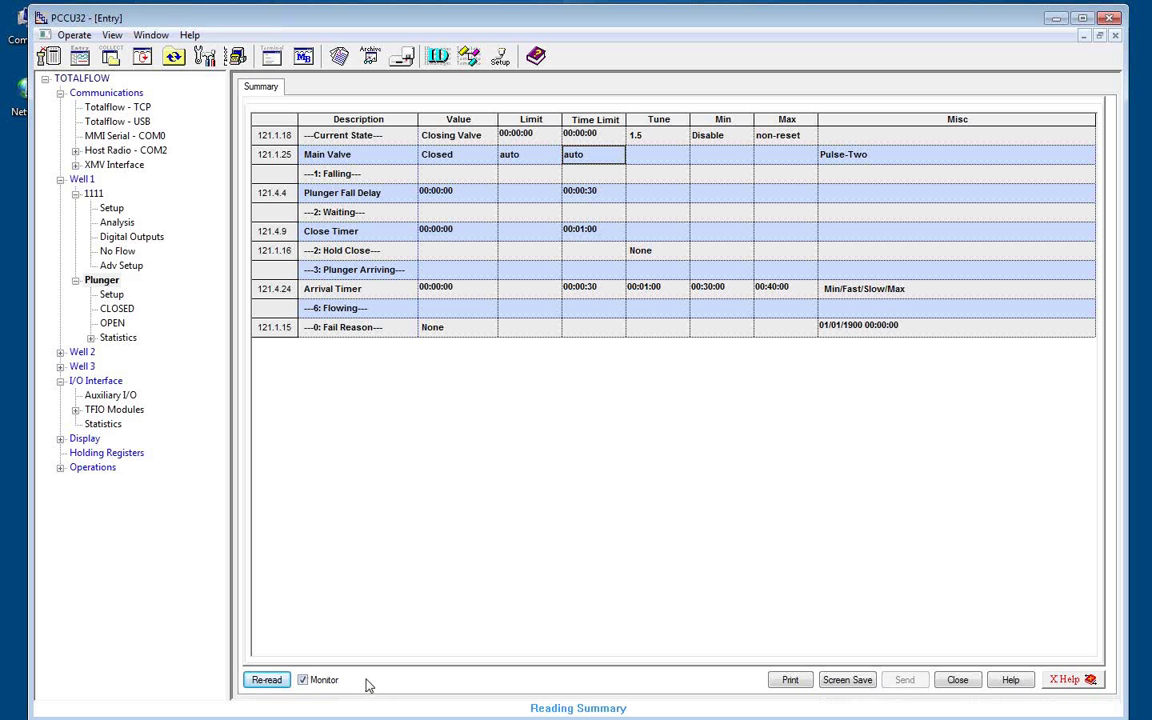
pyautogui.click(303, 680)
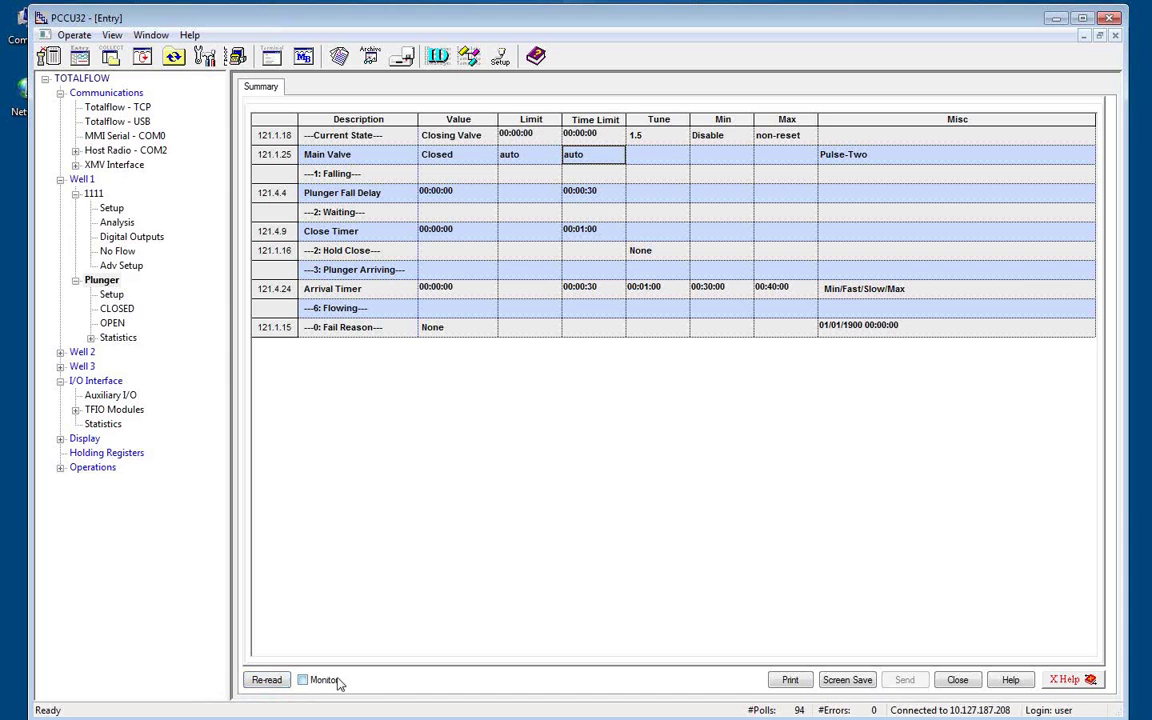